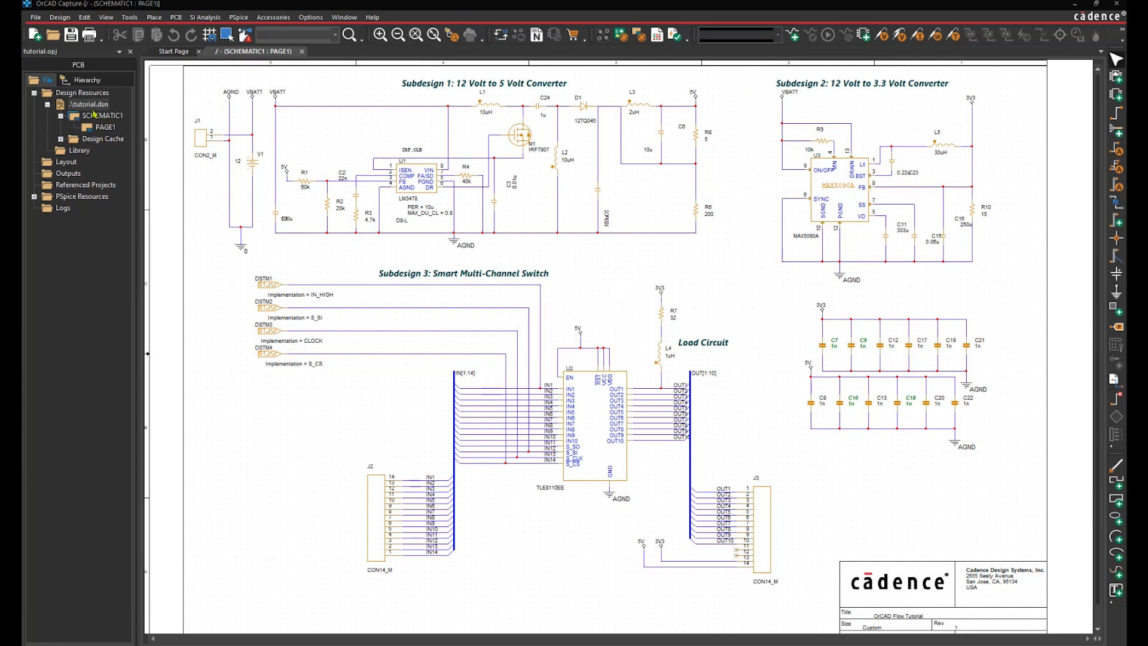
# Step: Open the Replace pane for the schematic design
pyautogui.click(112, 68)
pyautogui.click(85, 17)
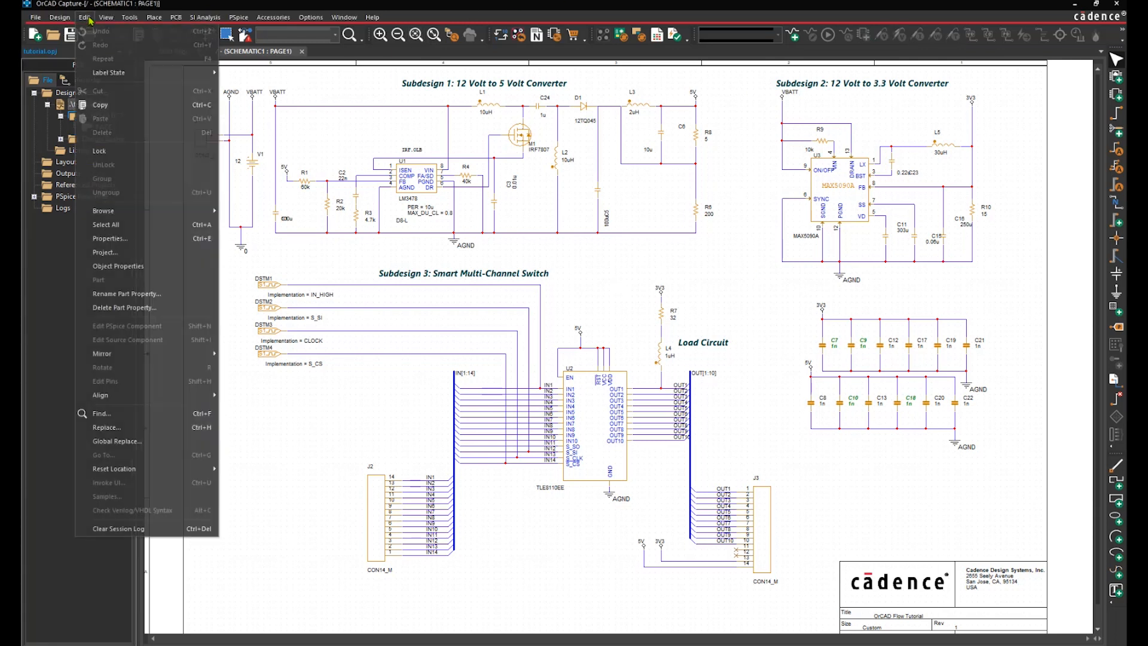
pyautogui.click(116, 433)
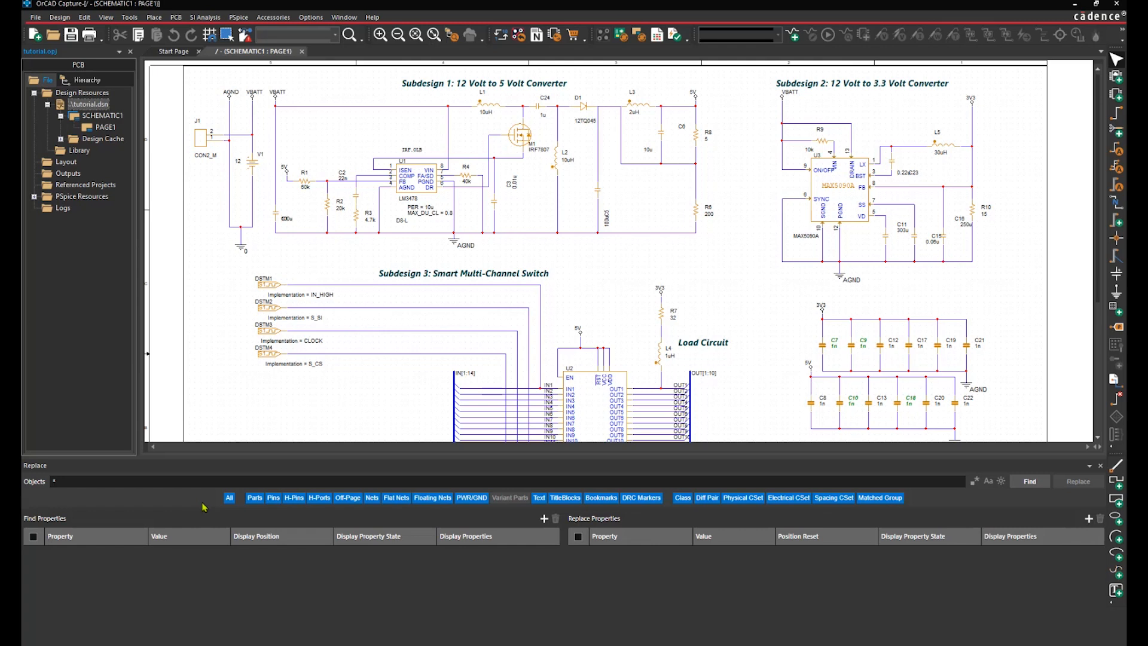
# Step: Find only parts, off-page connectors and power/ground symbols matching *, and review the parts and power-symbols results
pyautogui.click(230, 498)
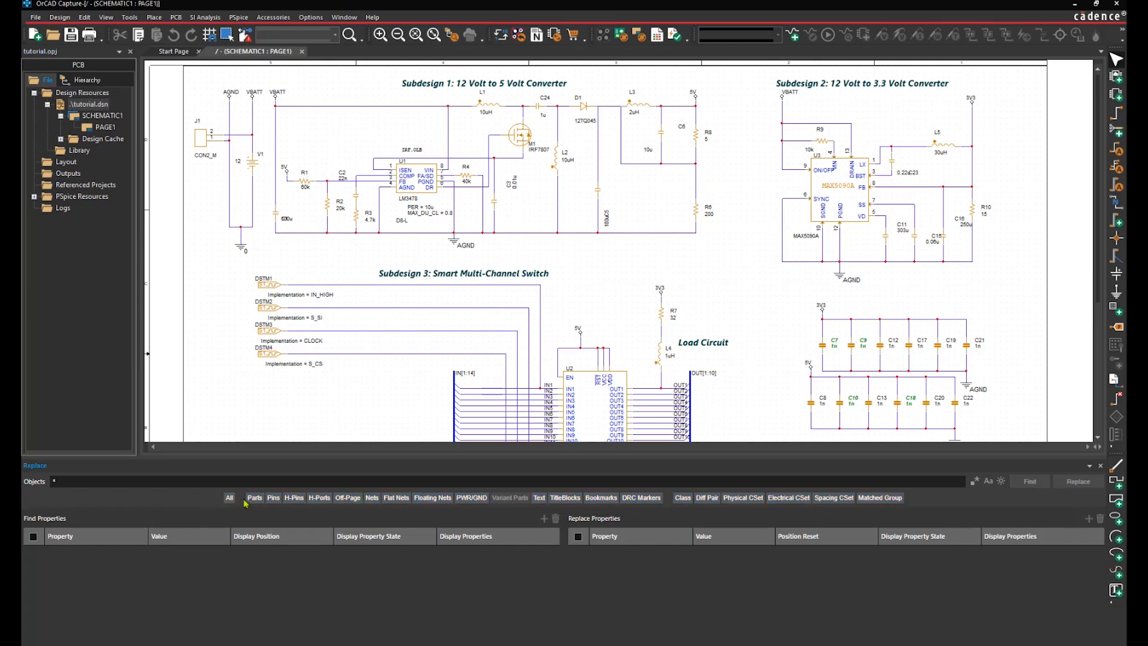
pyautogui.click(253, 498)
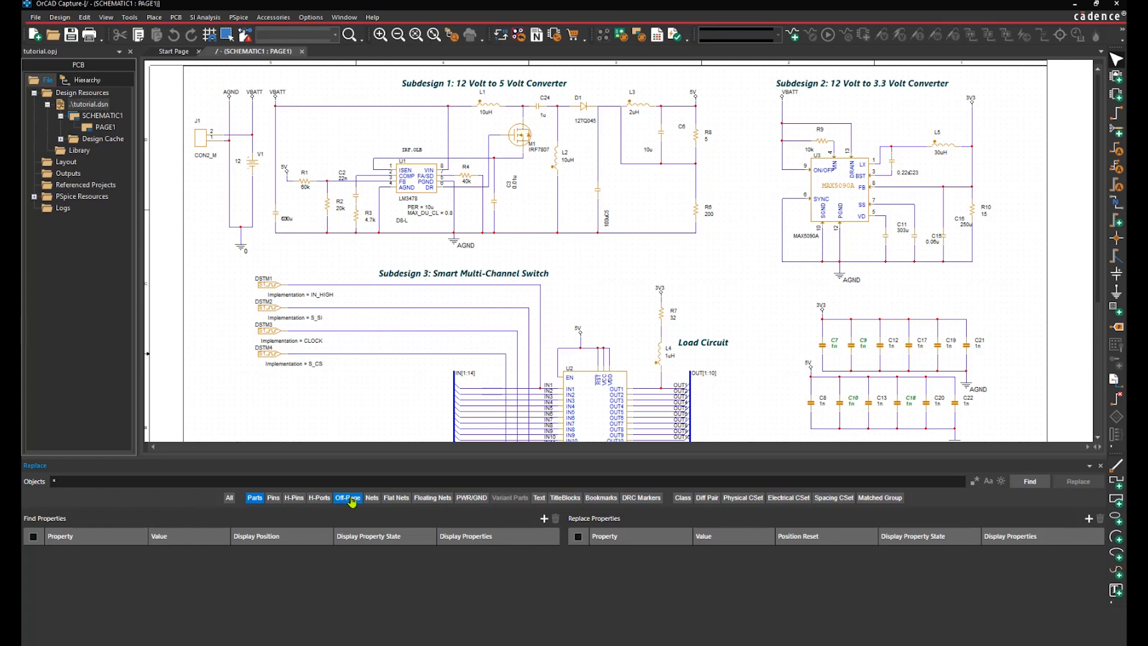
pyautogui.click(466, 498)
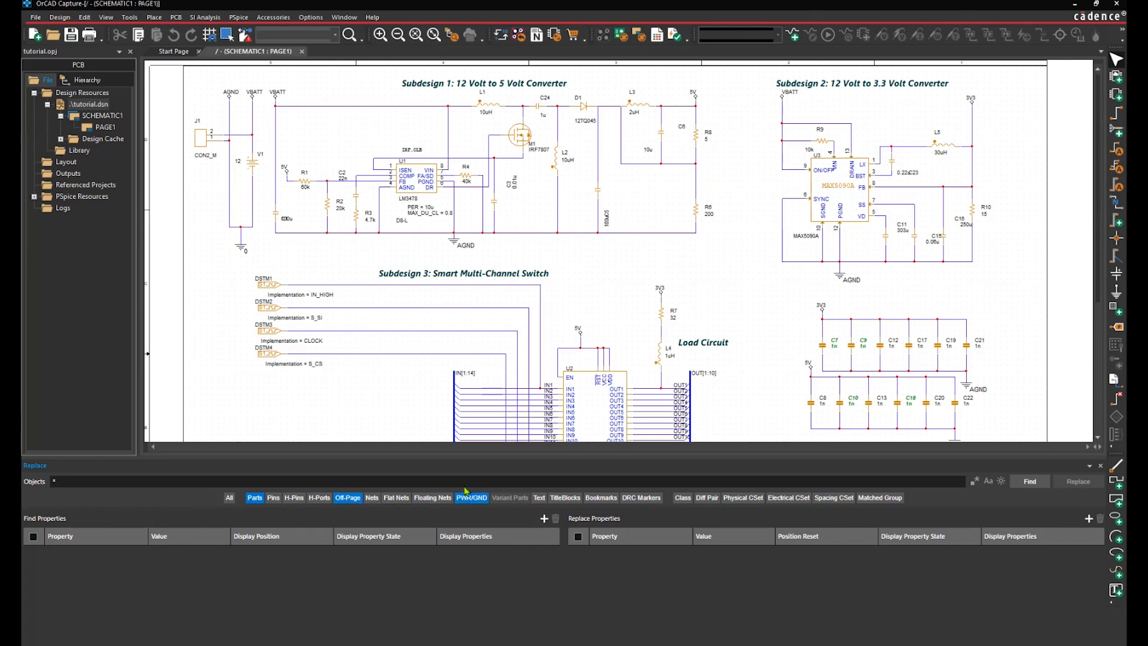
pyautogui.click(1033, 485)
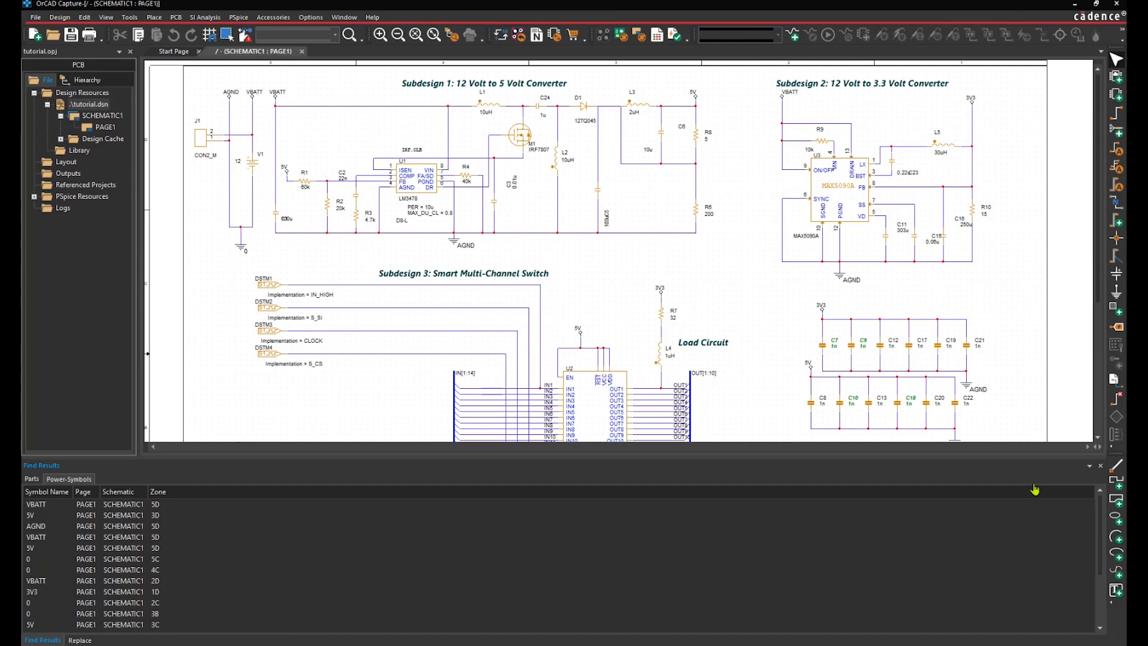
pyautogui.click(32, 479)
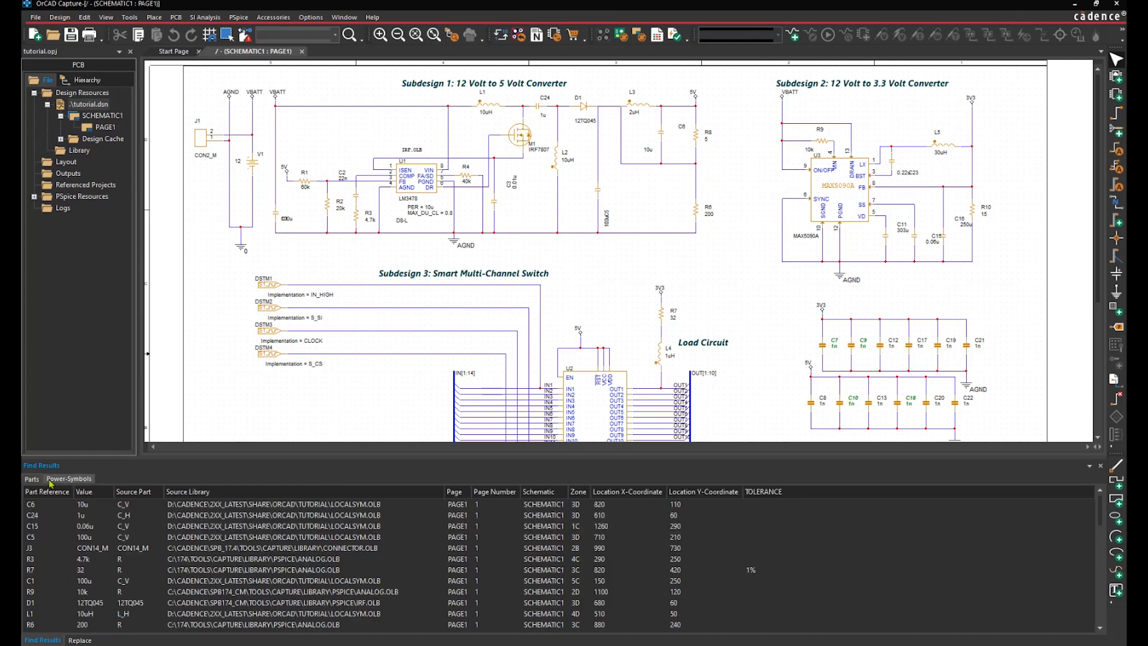
pyautogui.click(62, 480)
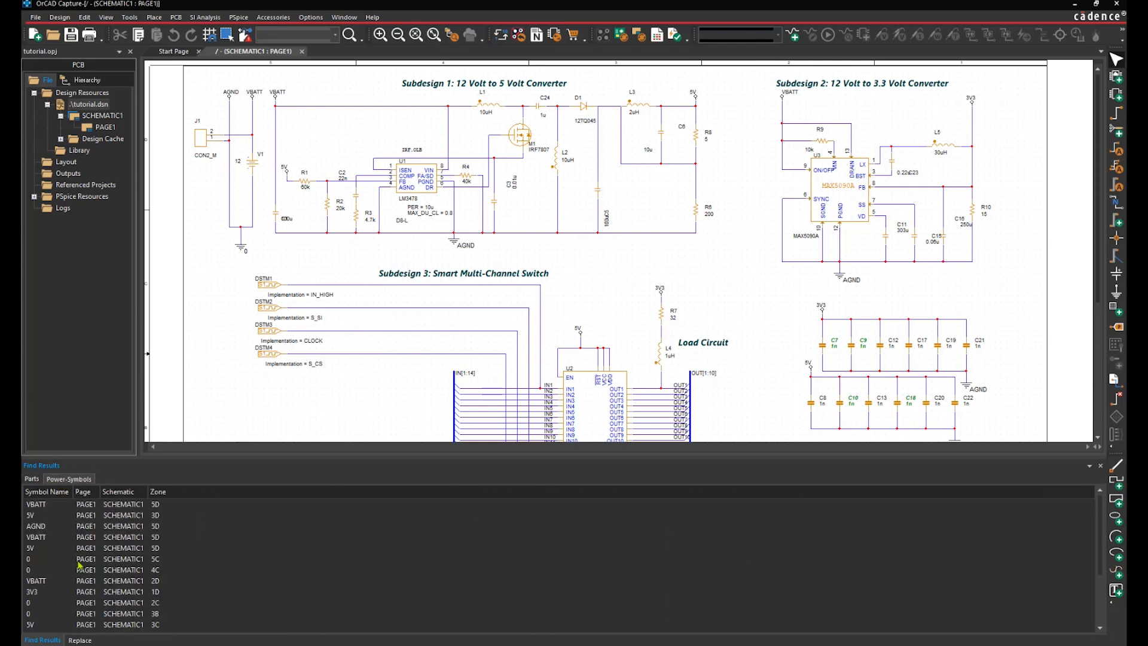
pyautogui.click(80, 640)
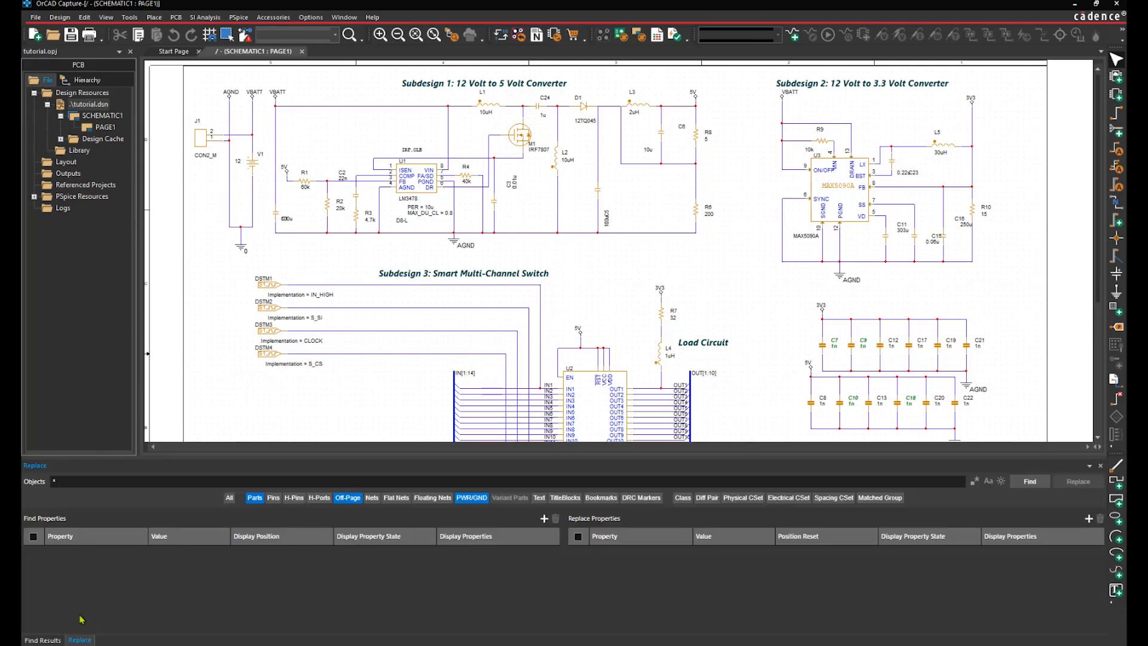
# Step: Set the searched objects to R* and limit the object types to parts only
pyautogui.click(83, 482)
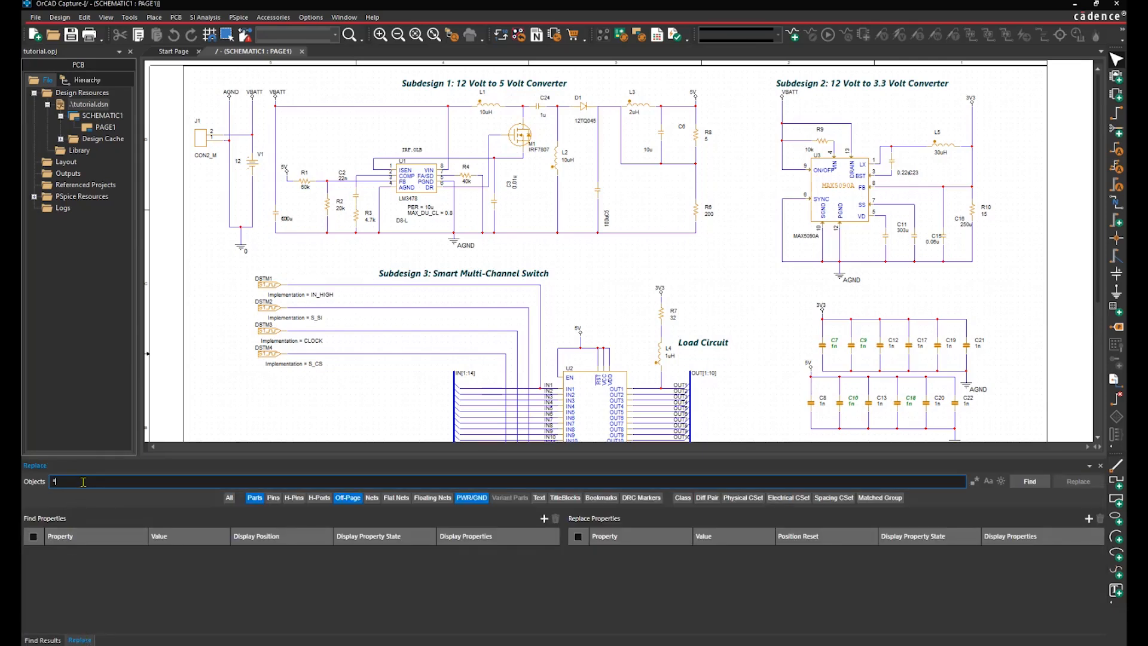
pyautogui.press('BackSpace')
pyautogui.write('R*')
pyautogui.click(754, 373)
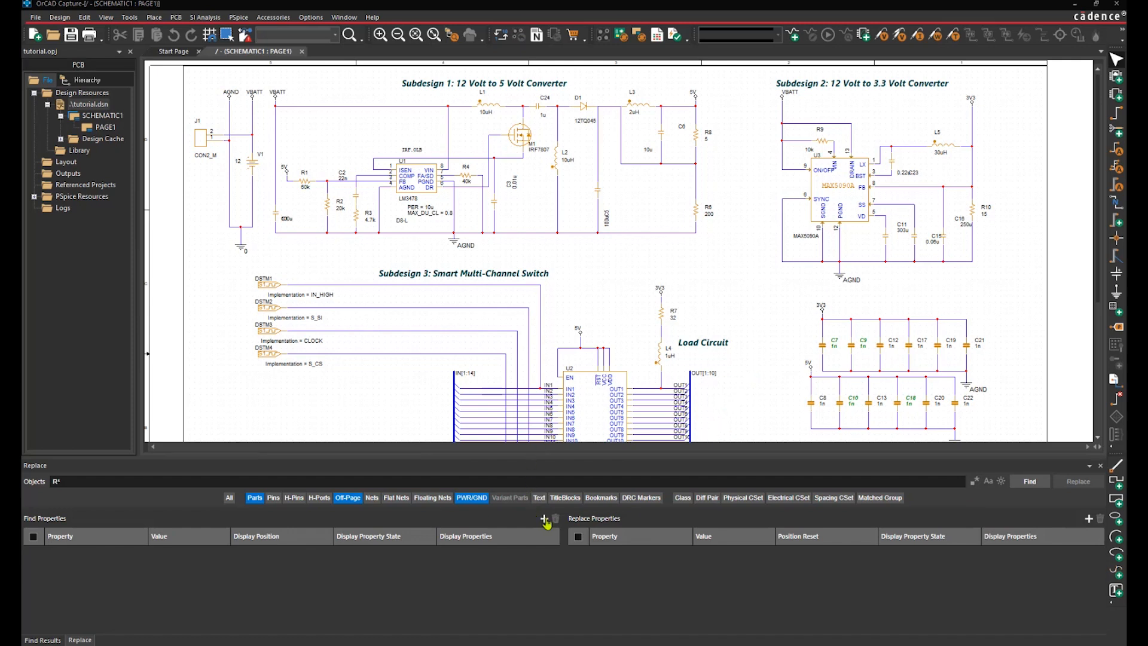
pyautogui.click(471, 498)
# Step: Add a TOLERANCE find property with the value 10% and find the matching resistors
pyautogui.click(544, 518)
pyautogui.click(106, 558)
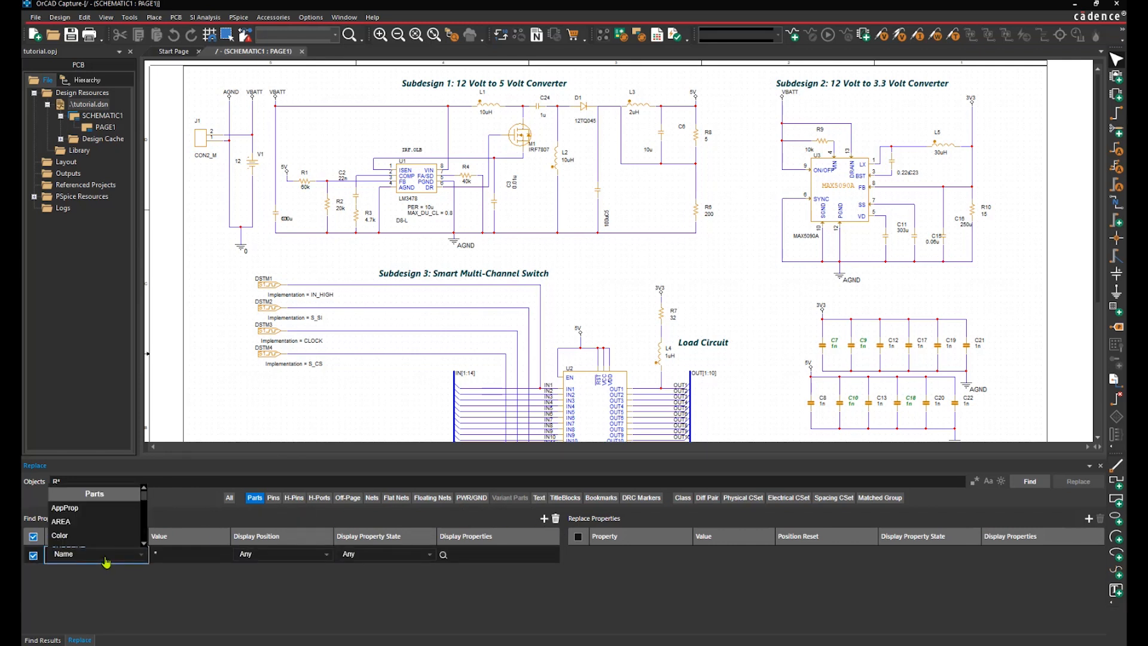
pyautogui.write('to')
pyautogui.press('Return')
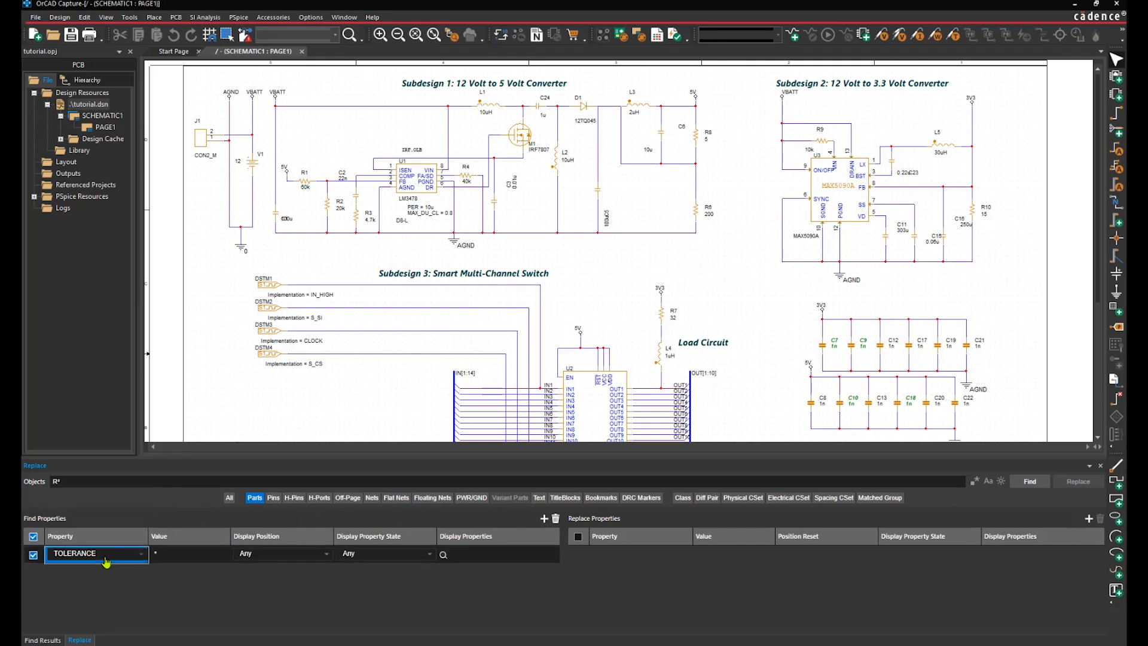
pyautogui.press('Tab')
pyautogui.write('10%')
pyautogui.click(1024, 484)
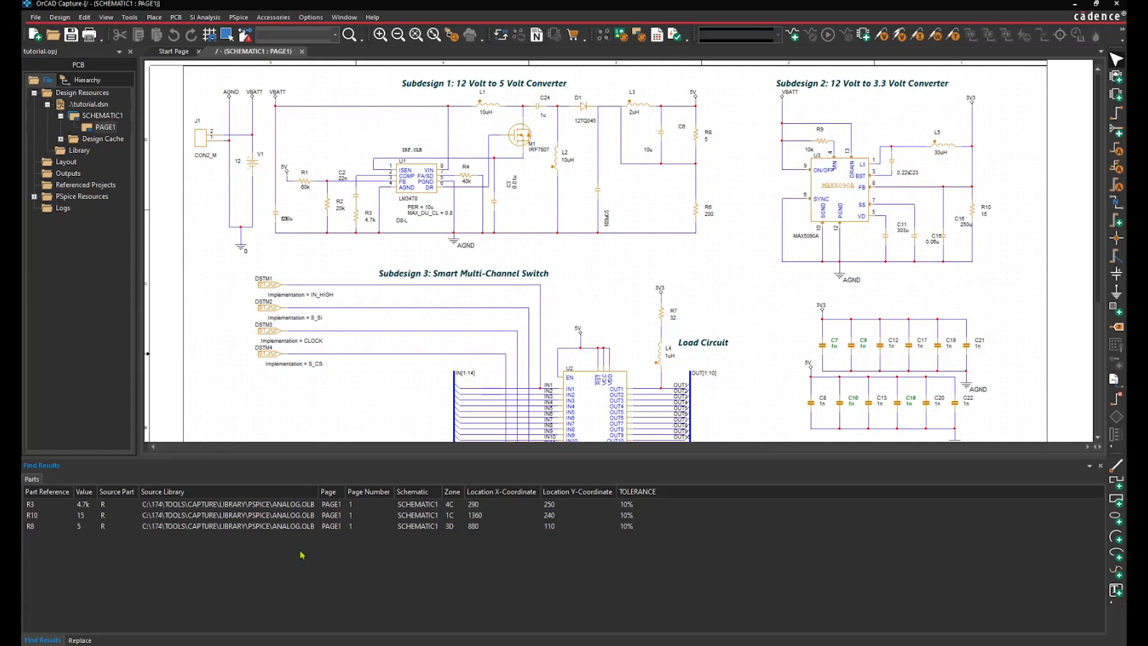
# Step: In the Value find property's display properties, set the display format to Value Only
pyautogui.click(90, 640)
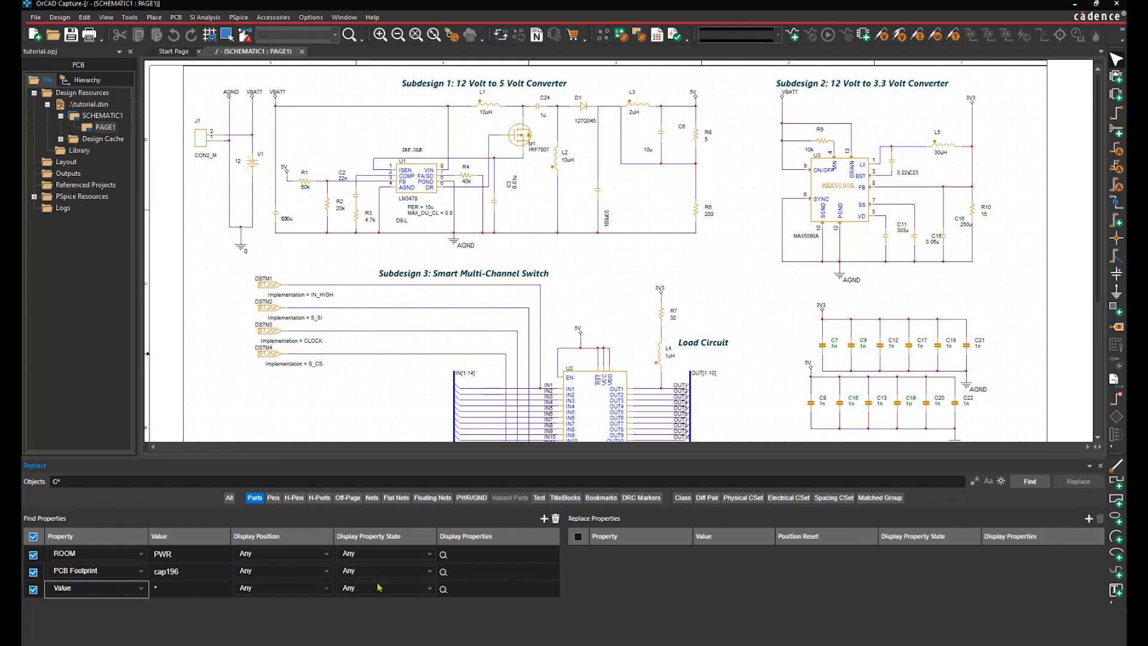
pyautogui.click(443, 589)
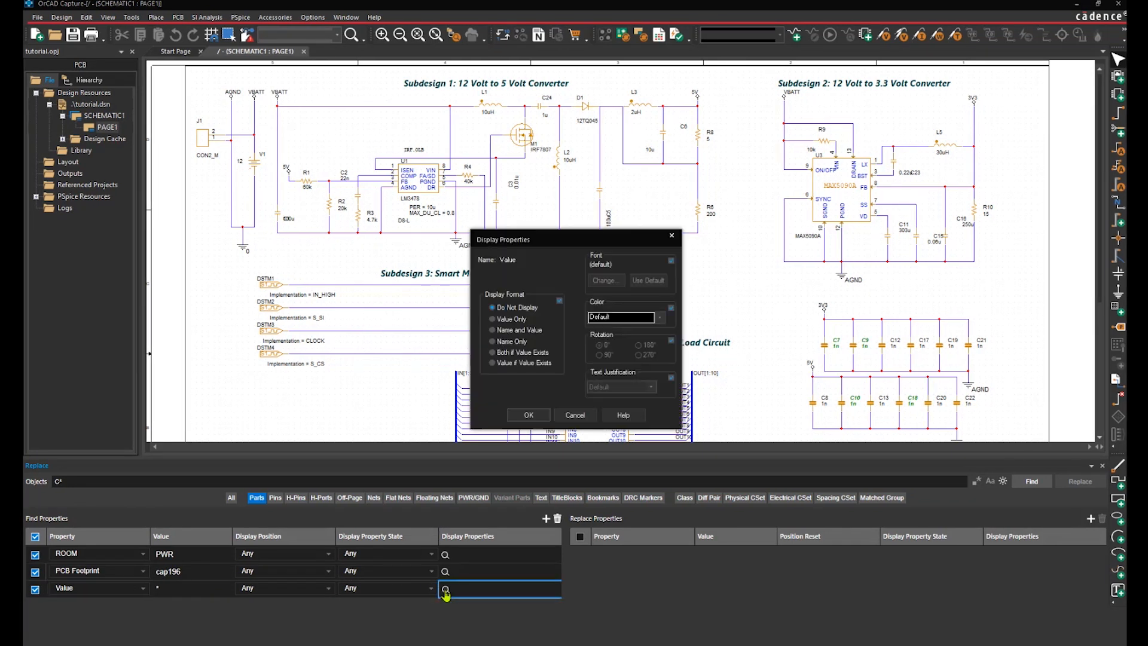
pyautogui.click(513, 320)
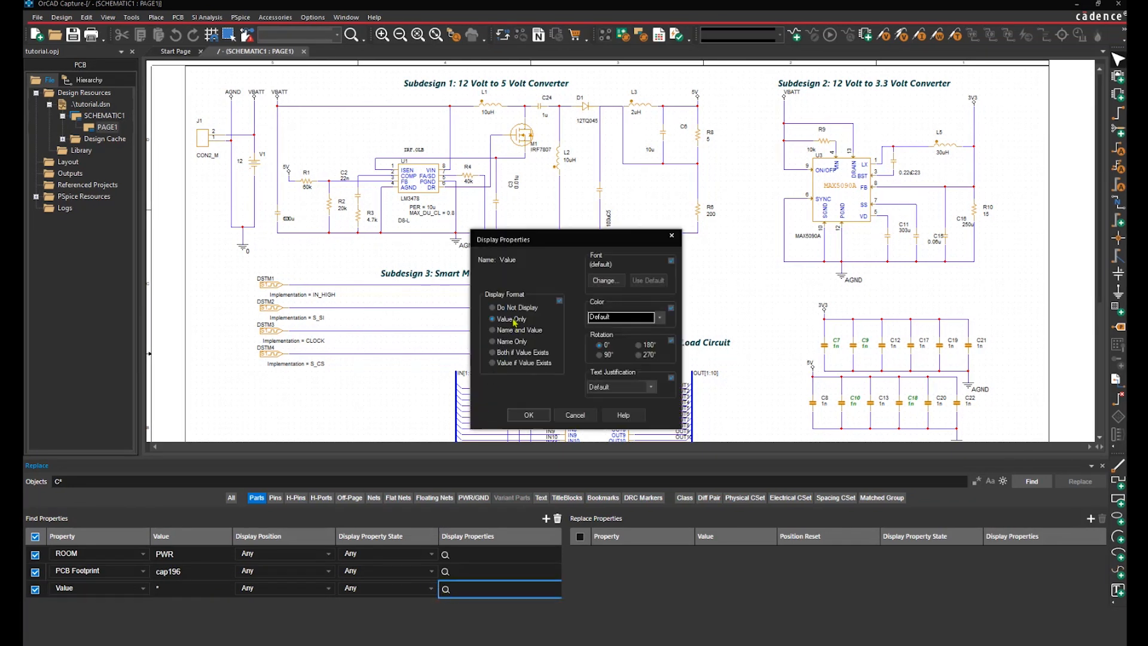
# Step: Set the Value display font criterion to Arial, Bold Italic, size 7
pyautogui.click(606, 281)
pyautogui.click(491, 265)
pyautogui.write('A')
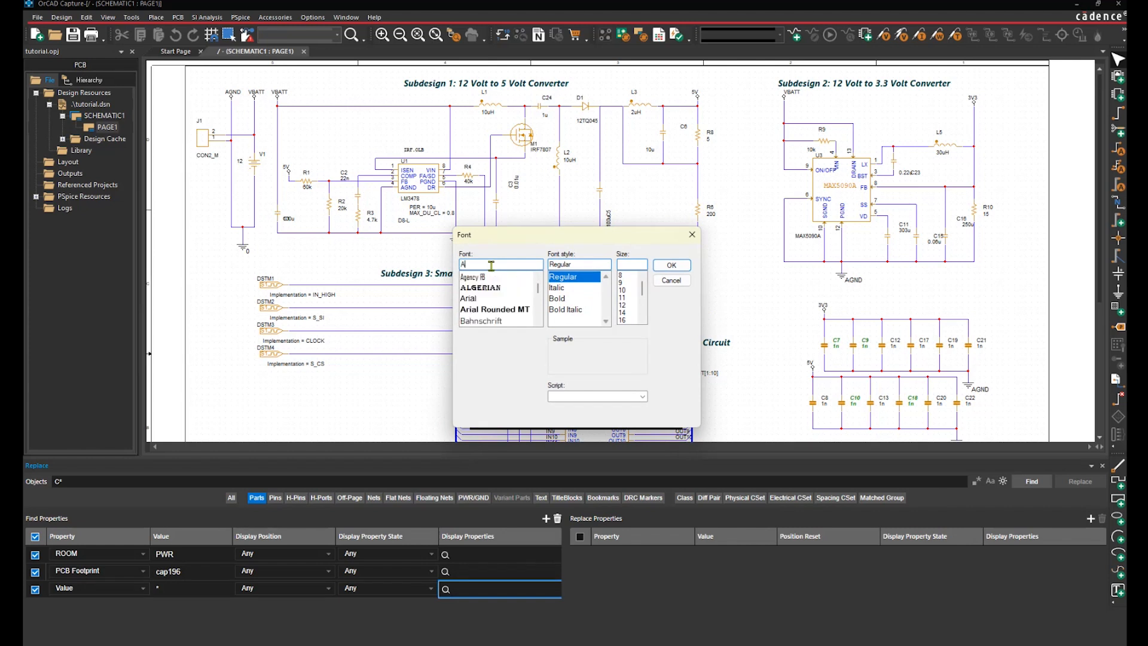
pyautogui.write('rial')
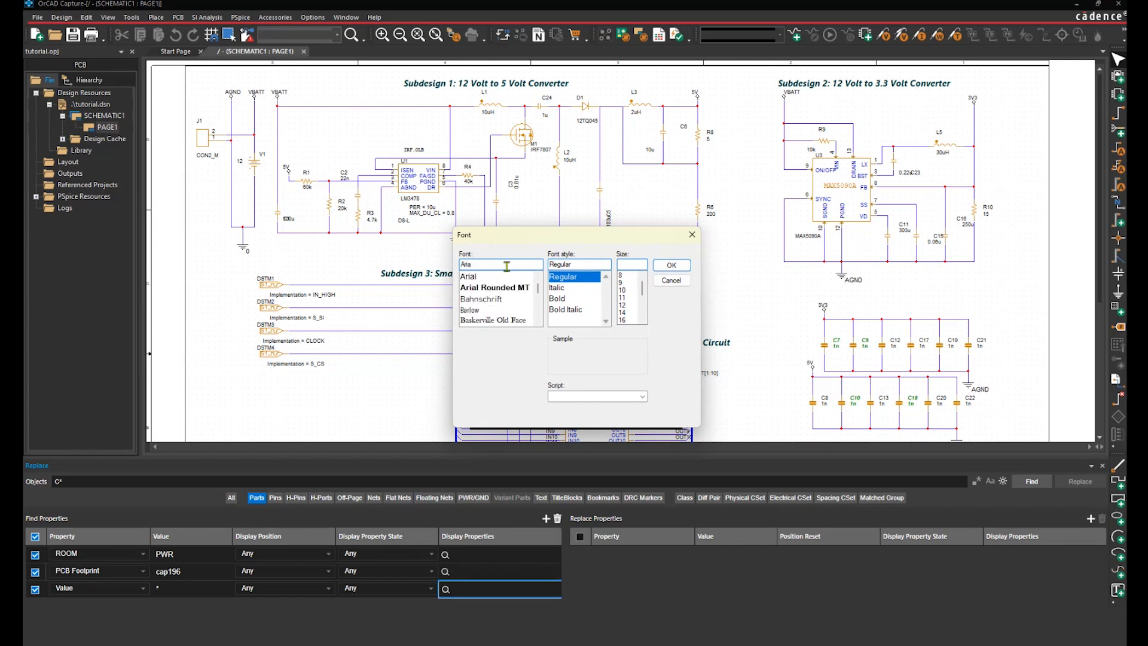
pyautogui.click(500, 277)
pyautogui.scroll(-1, 583, 320)
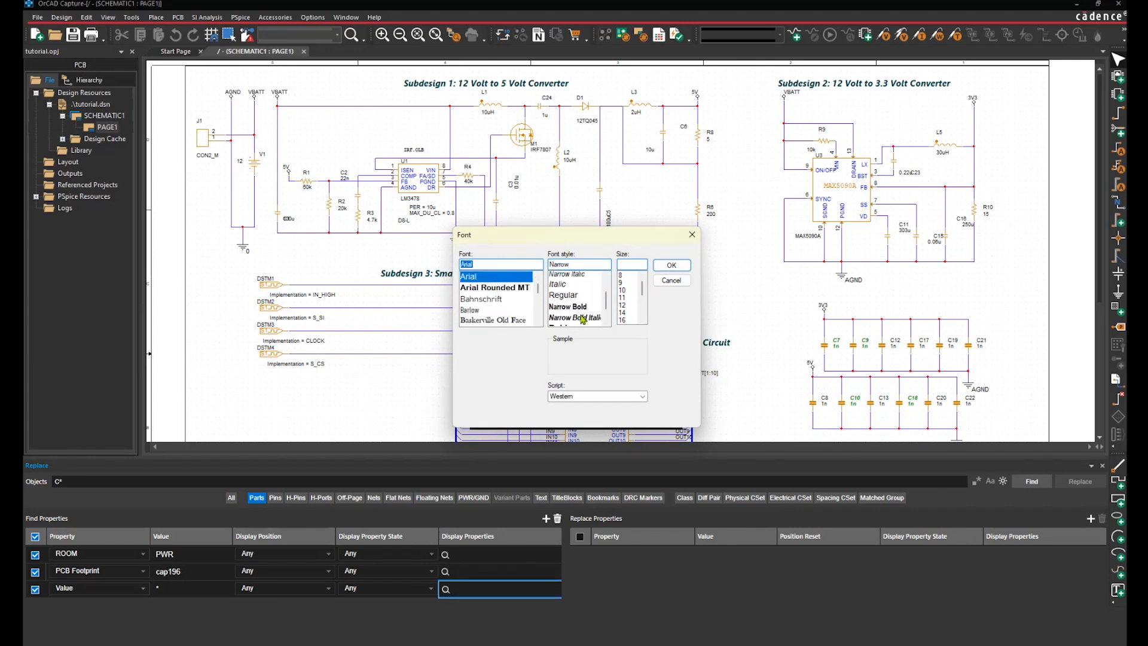
pyautogui.scroll(-1, 583, 320)
pyautogui.click(577, 320)
pyautogui.click(634, 265)
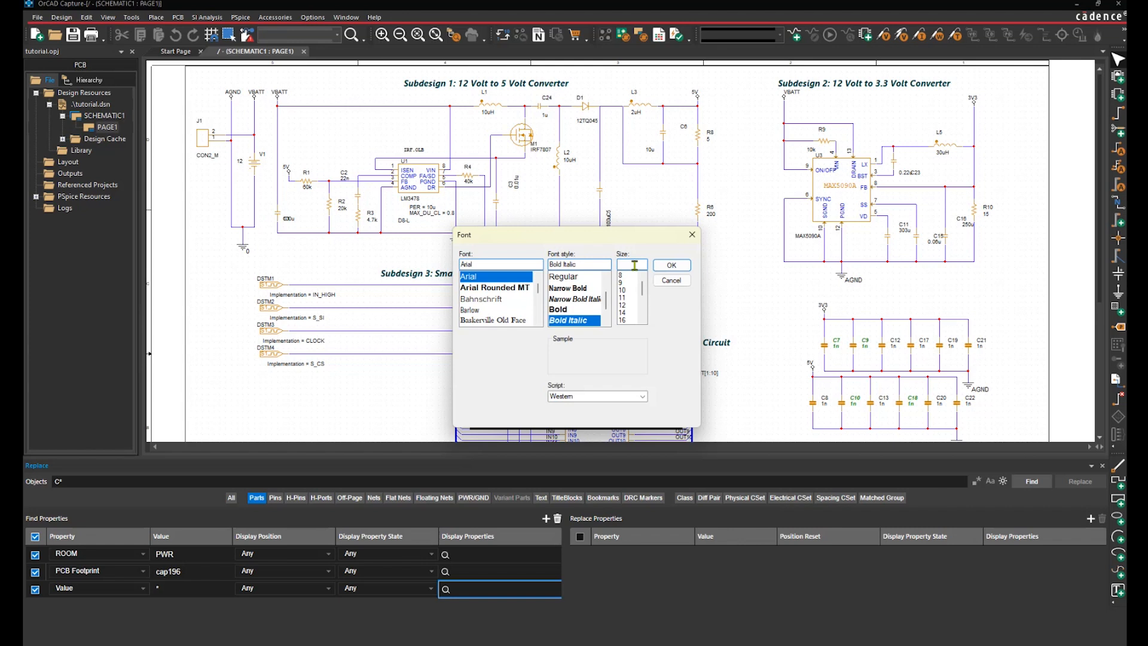
pyautogui.write('7')
pyautogui.click(671, 265)
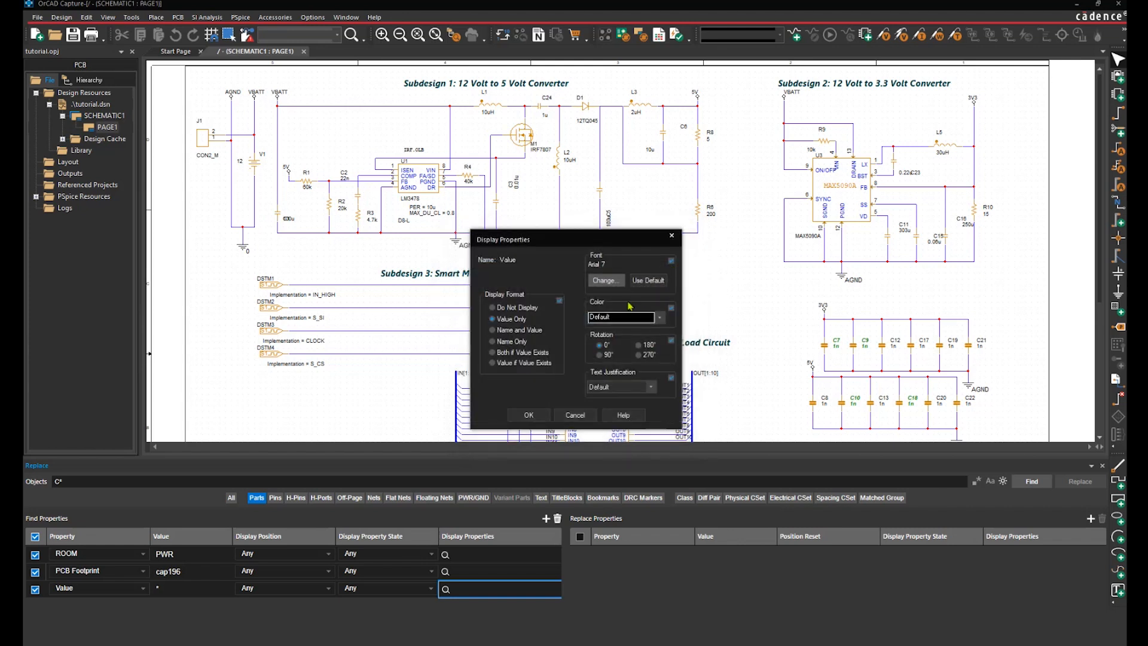
# Step: Set the Value display color criterion to green and find the matching capacitors
pyautogui.click(624, 321)
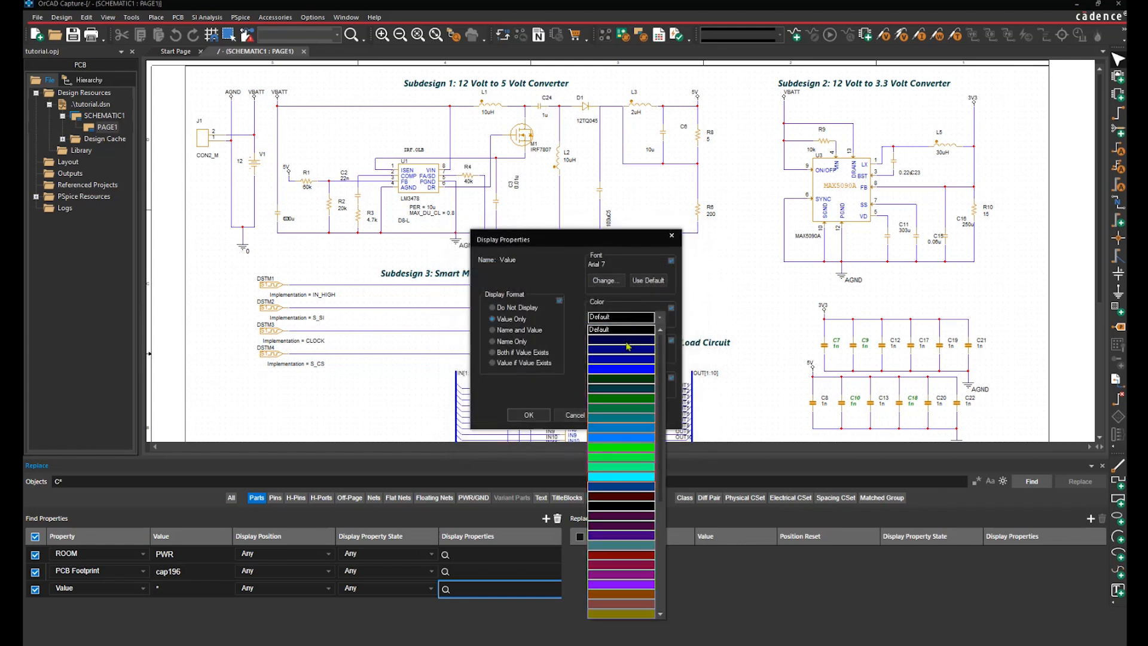
pyautogui.click(607, 400)
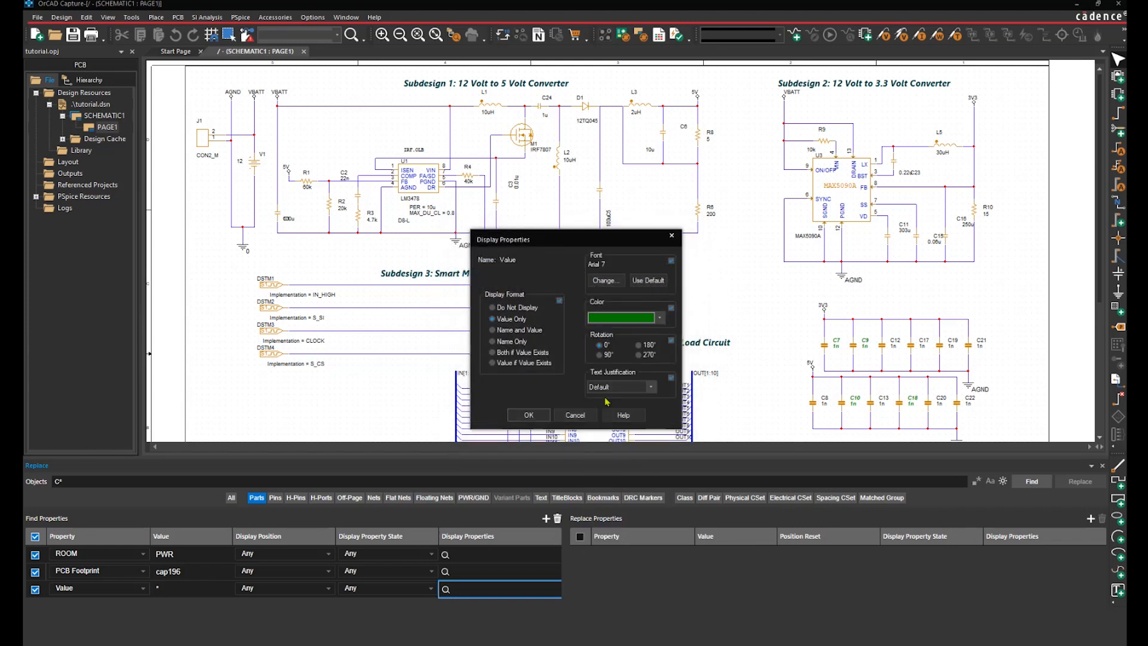
pyautogui.click(545, 415)
pyautogui.click(1028, 482)
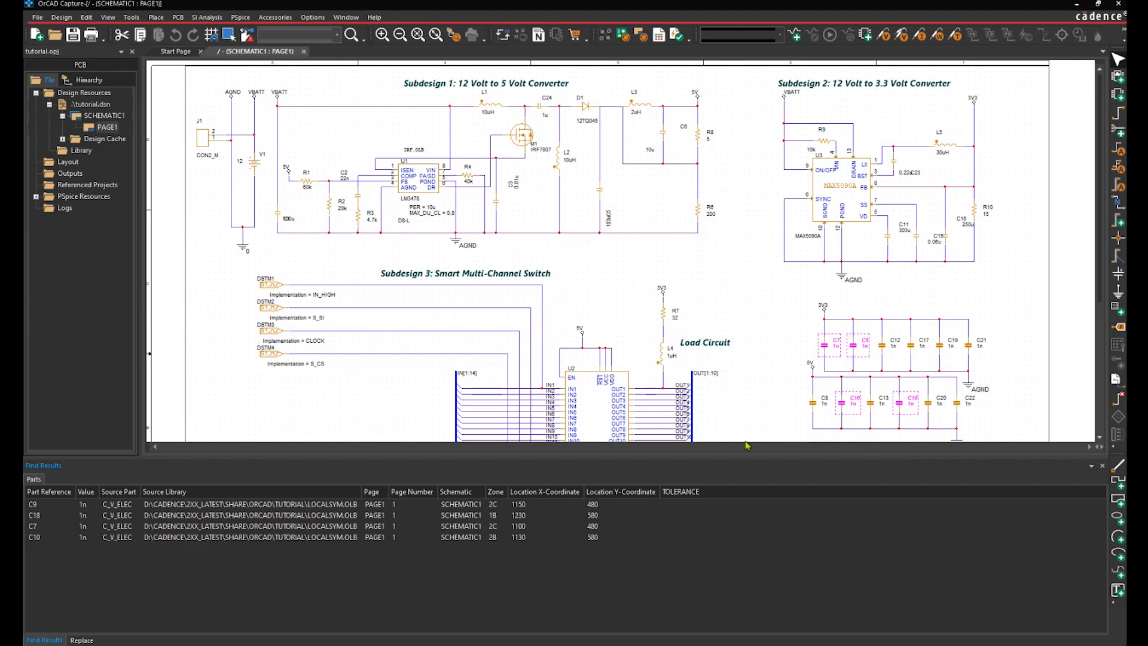
# Step: Copy the ROOM find property to the replace properties, set its value to PWR_RAIL and run the replacement on the found capacitors
pyautogui.click(82, 639)
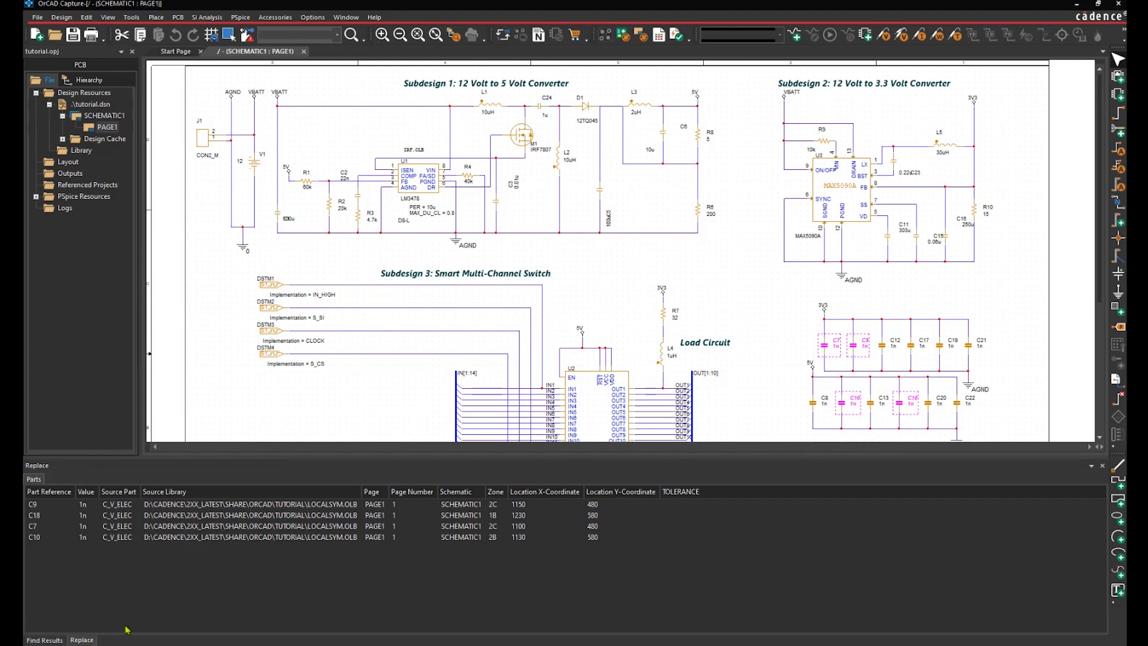
pyautogui.rightClick(485, 552)
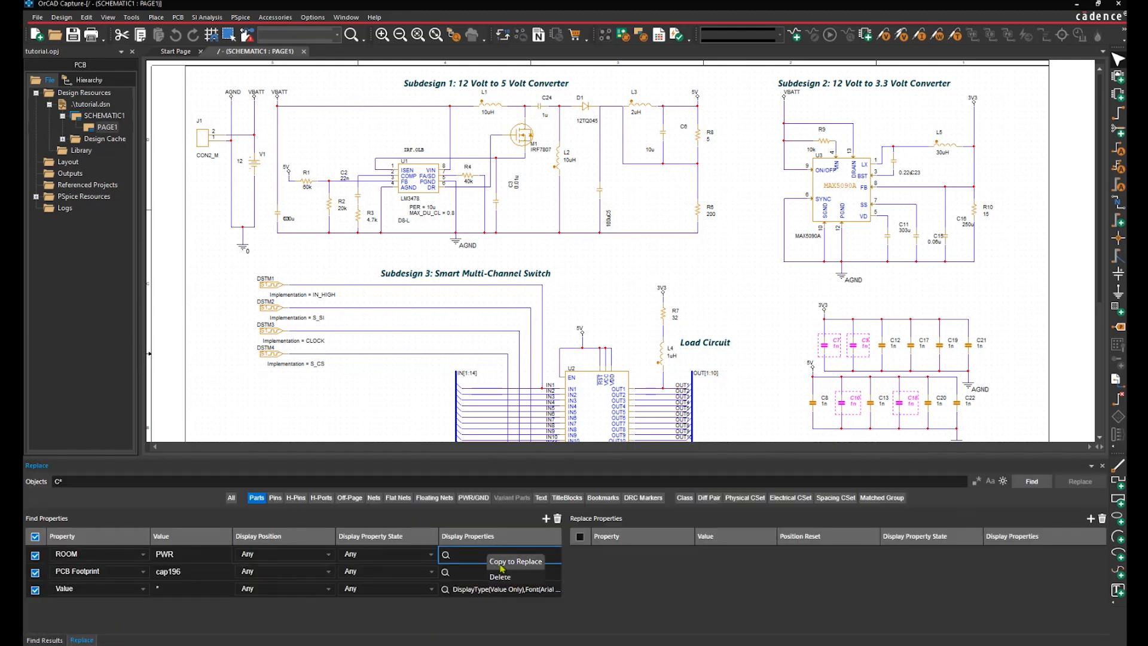
pyautogui.click(501, 563)
pyautogui.click(739, 554)
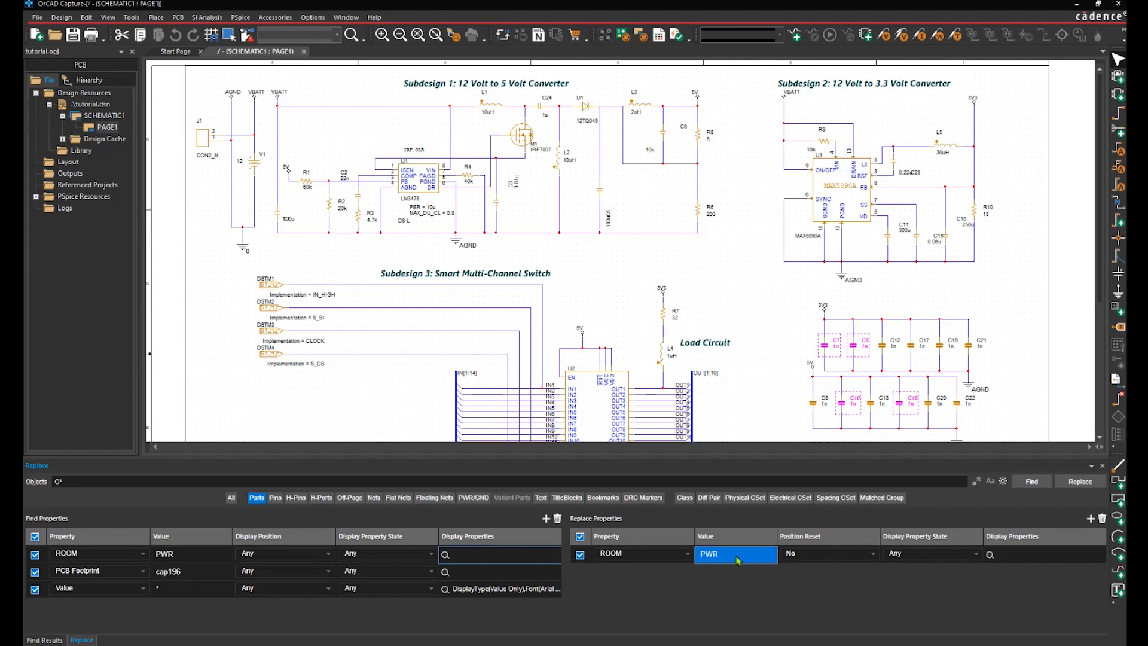
pyautogui.click(729, 555)
pyautogui.write('_RAIL')
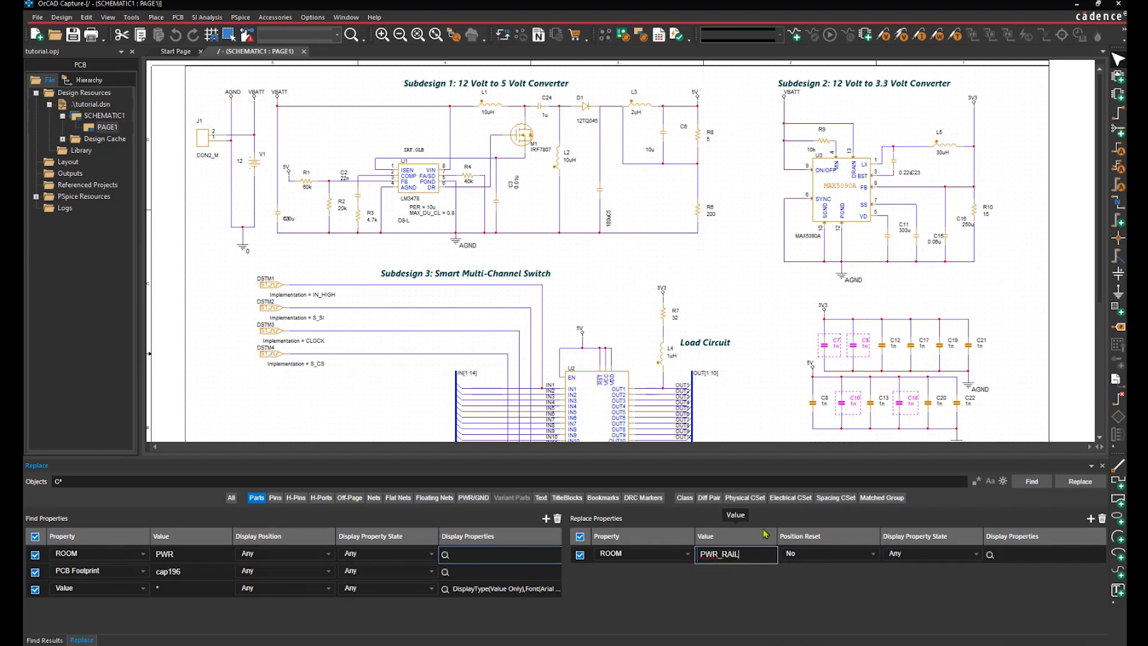
pyautogui.click(1082, 485)
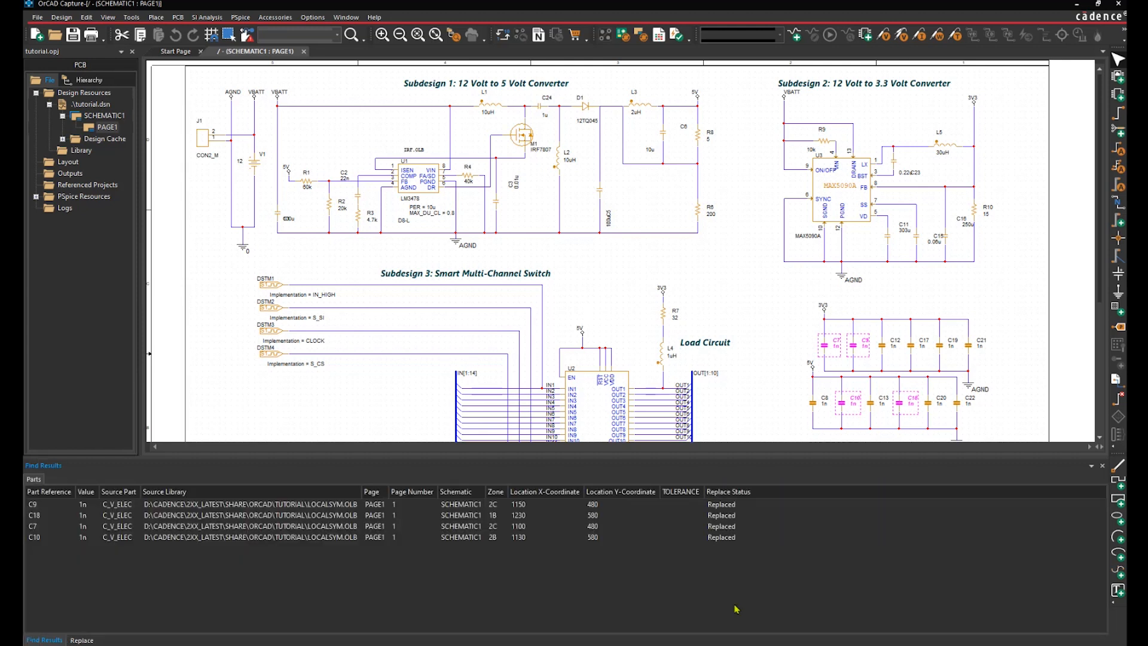
# Step: Use Find Similar on the 100u capacitor C1 to load its properties as find criteria
pyautogui.click(96, 642)
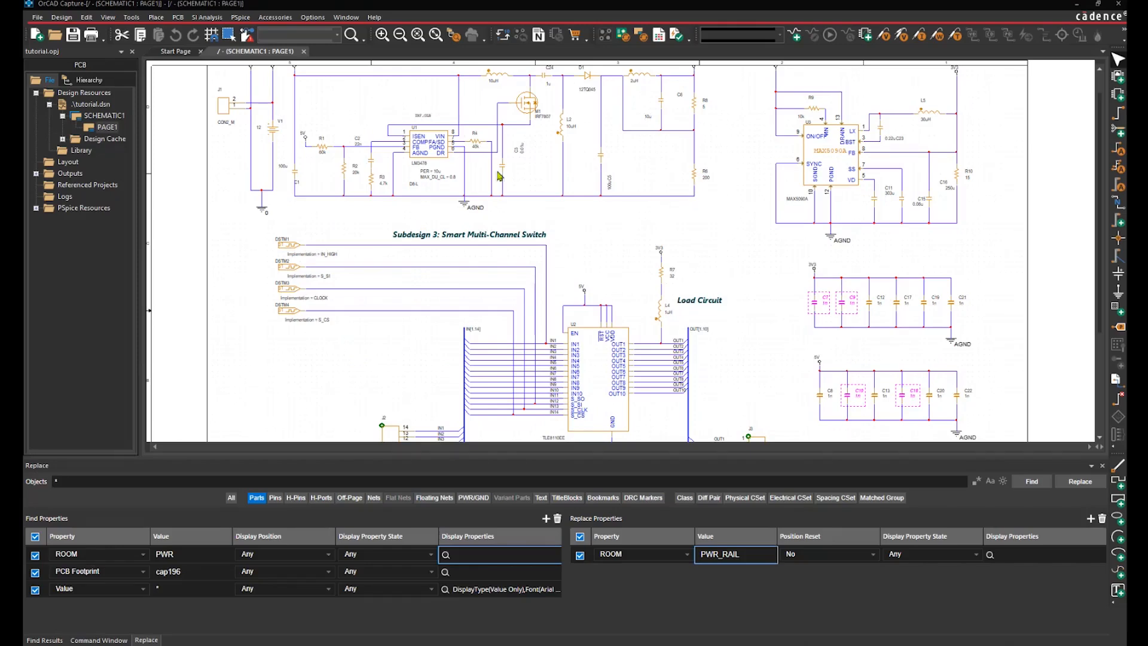
pyautogui.rightClick(296, 174)
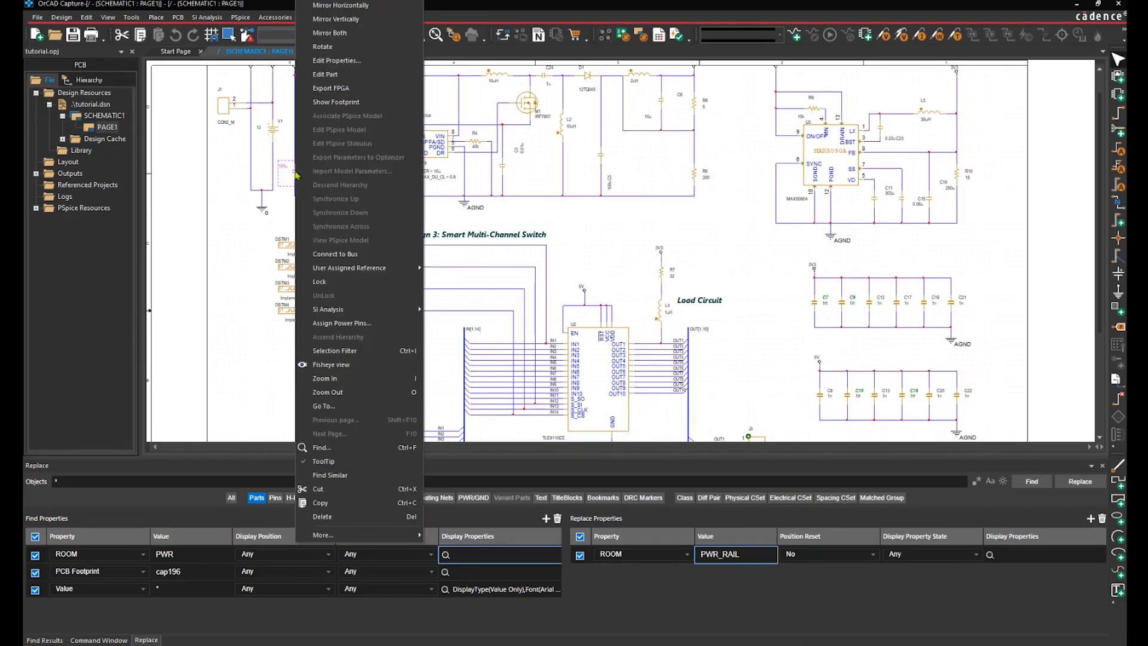
pyautogui.click(345, 475)
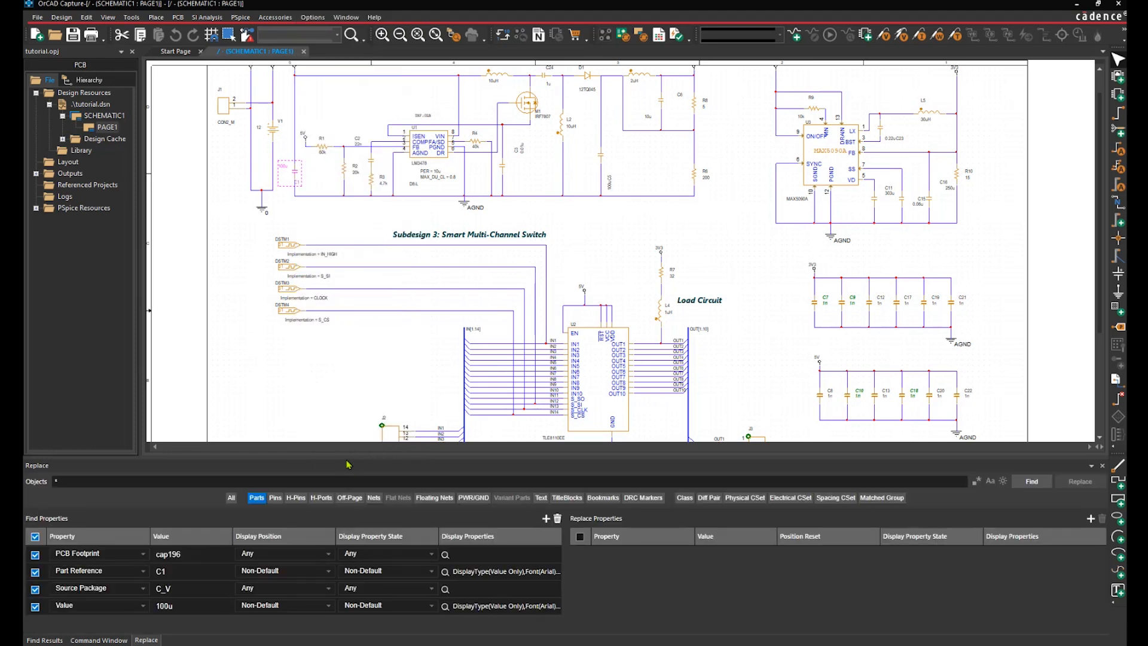
# Step: Set the Part Reference and Value find criteria to * with display property state Any, and copy both to the replace properties
pyautogui.click(348, 465)
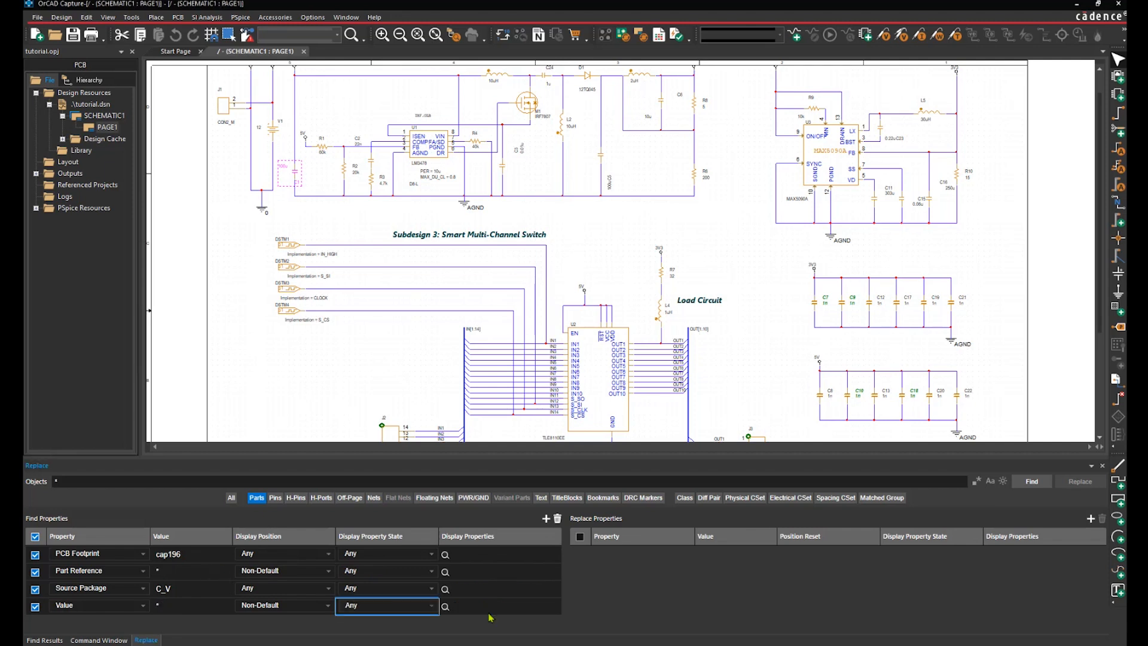
pyautogui.rightClick(476, 573)
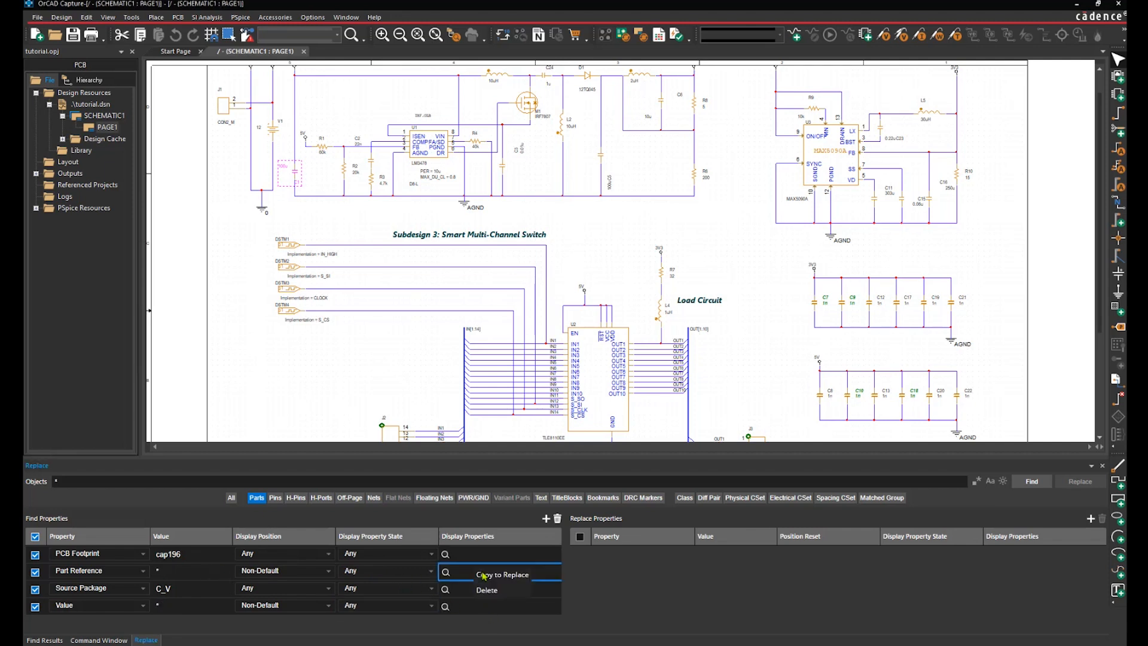
pyautogui.click(481, 575)
pyautogui.rightClick(475, 609)
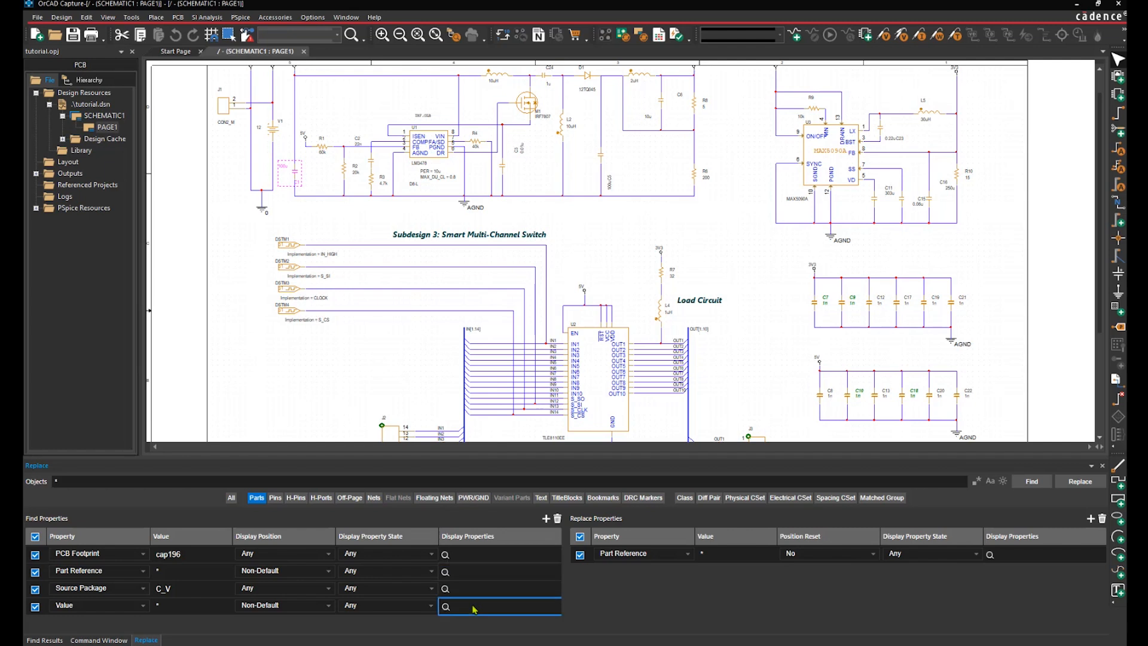
pyautogui.click(514, 585)
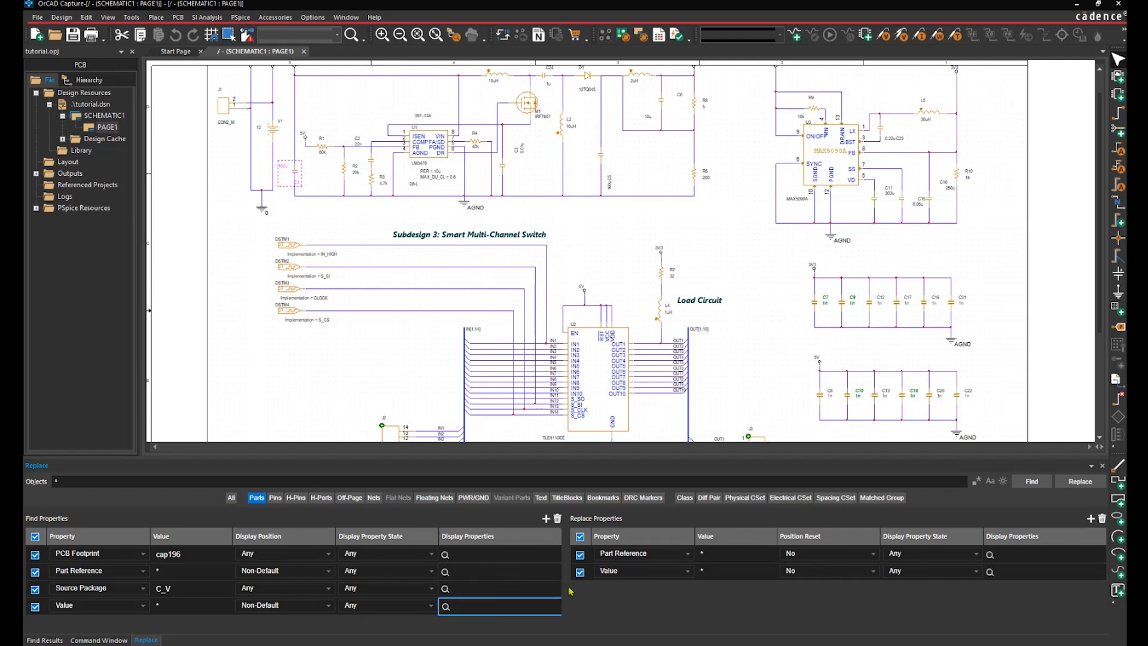
# Step: Set Position Reset to Yes for both the Part Reference and Value replace properties
pyautogui.click(854, 555)
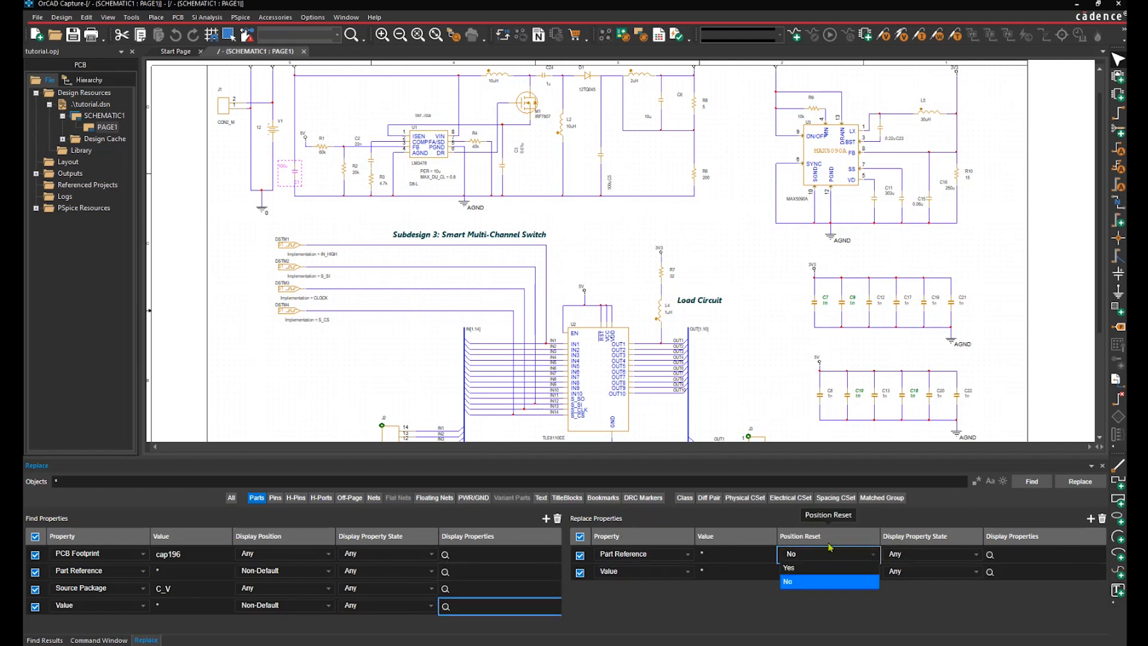
pyautogui.click(789, 567)
pyautogui.click(813, 571)
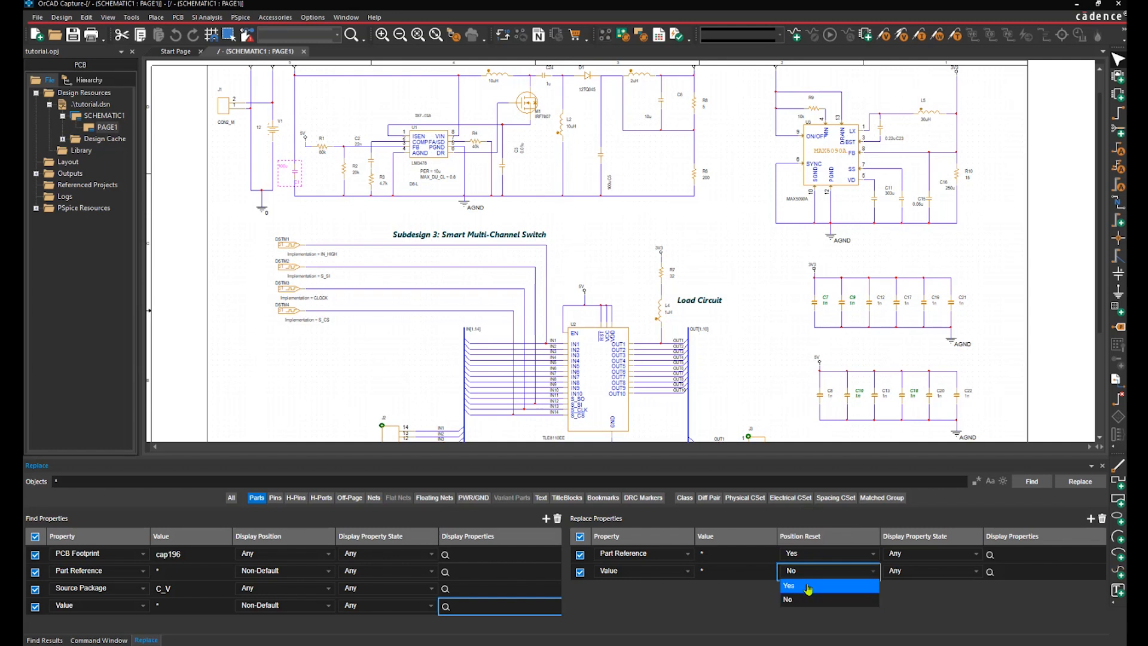
pyautogui.click(809, 589)
# Step: Set the Display Property State to Default for the Part Reference and Value replace properties
pyautogui.click(919, 555)
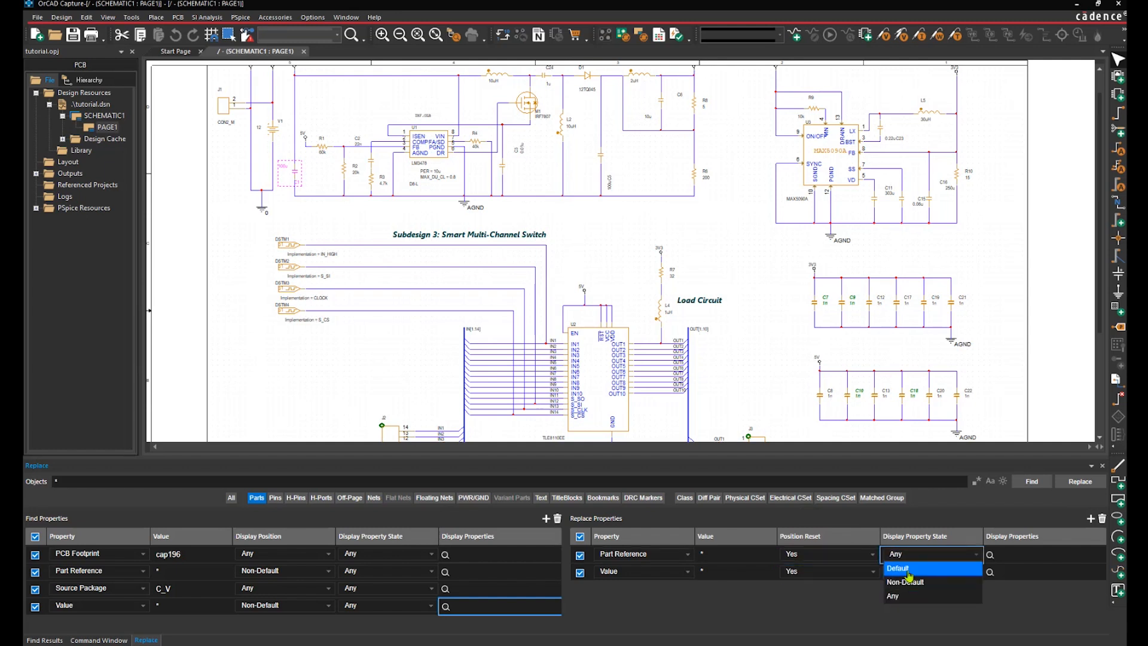
pyautogui.click(909, 576)
pyautogui.click(909, 571)
pyautogui.click(899, 585)
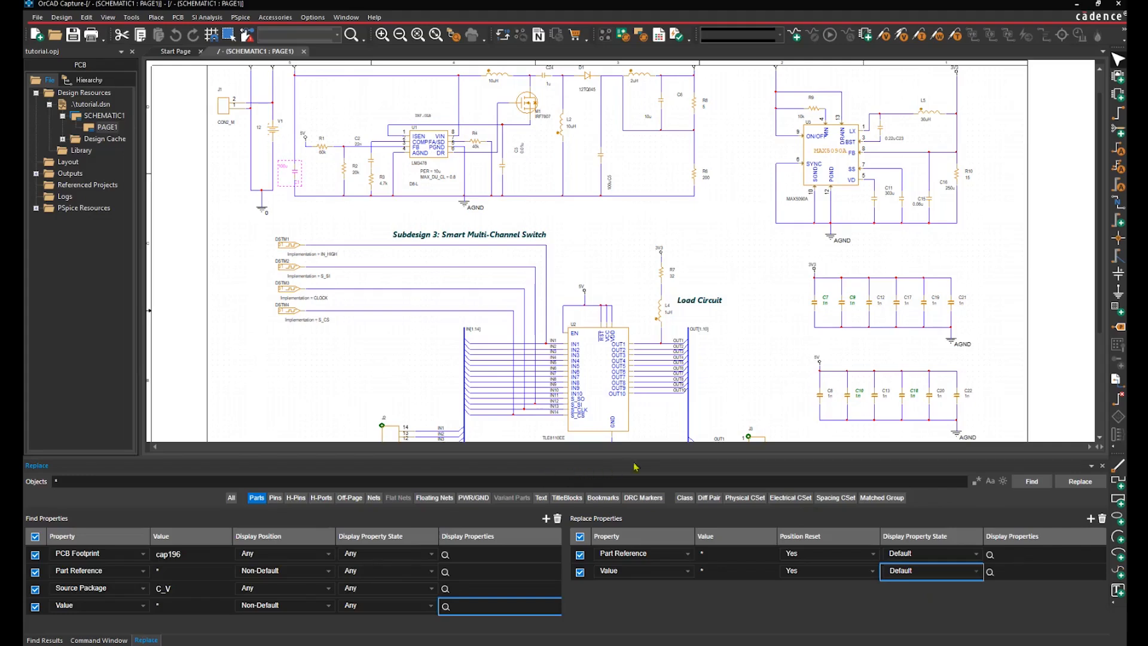
# Step: Find the parts matching the cap196 and C_V criteria and inspect the label placement of the matching capacitors around U3
pyautogui.click(1029, 485)
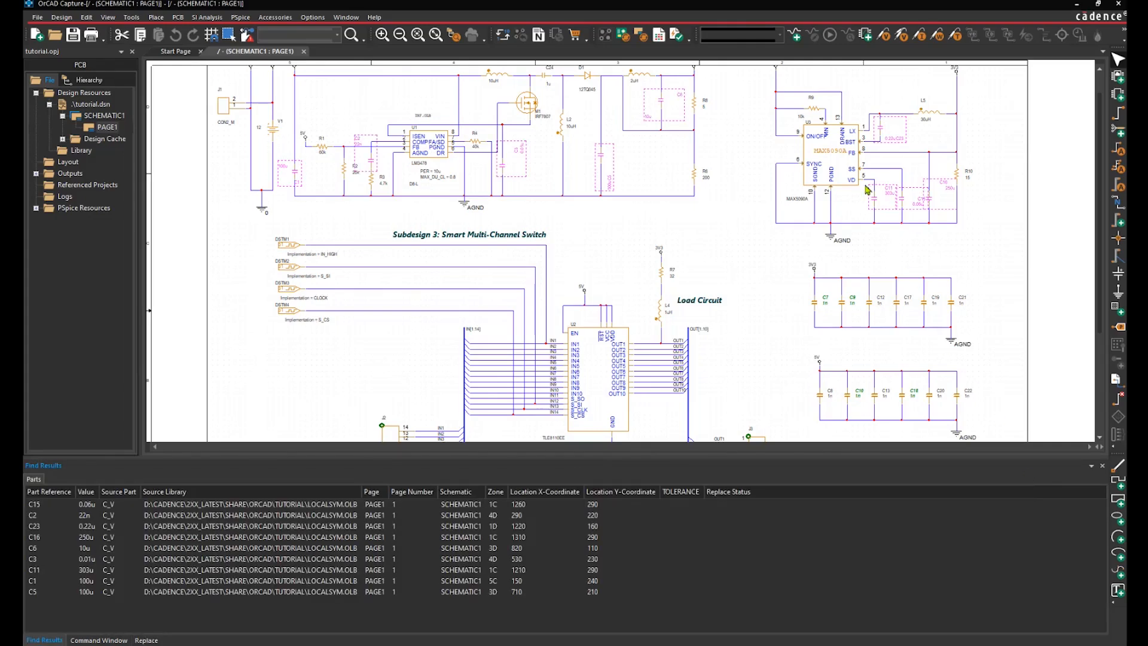
pyautogui.keyDown('ctrl'); pyautogui.scroll(1, 866, 189); pyautogui.keyUp('ctrl')
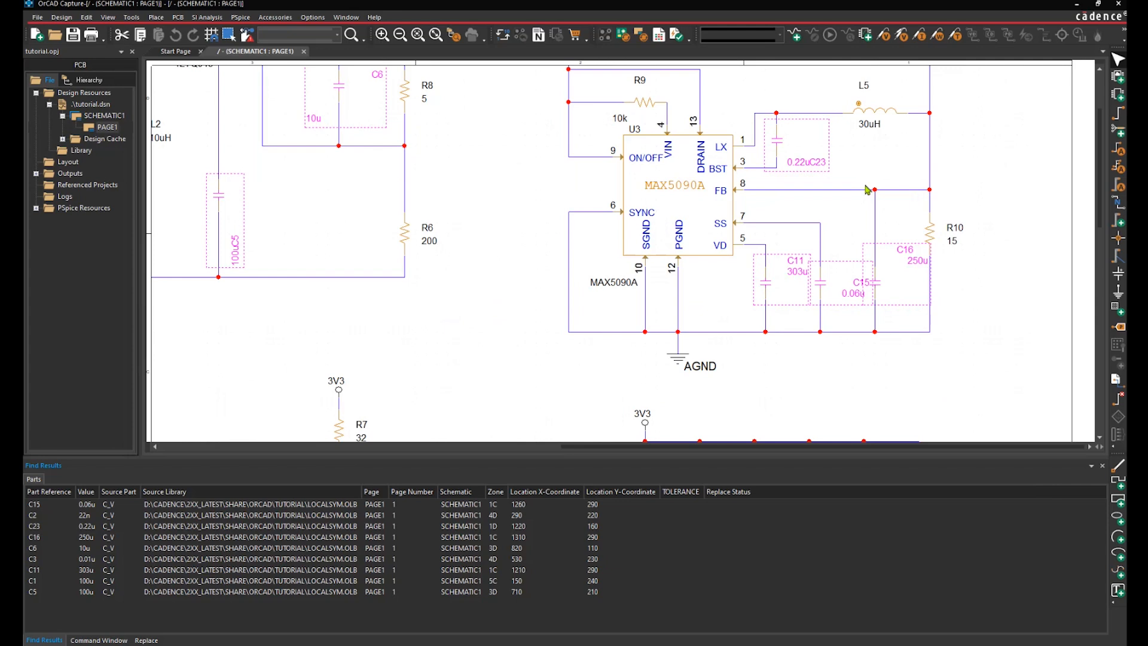
pyautogui.keyDown('ctrl'); pyautogui.scroll(-1, 866, 189); pyautogui.keyUp('ctrl')
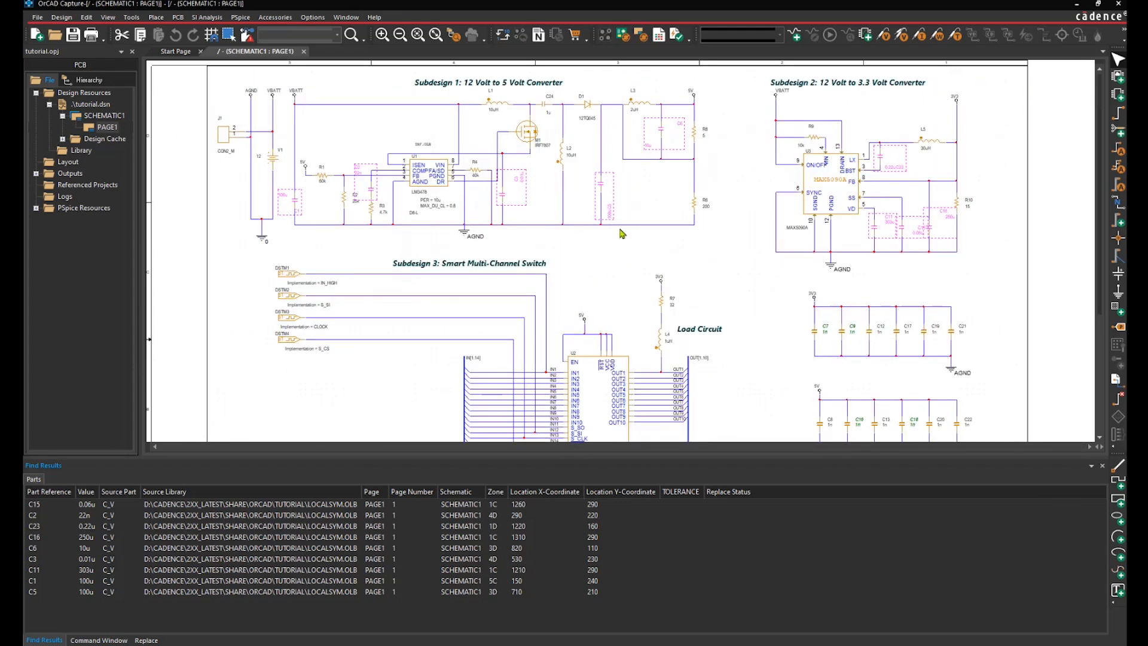
# Step: Run the replacement on the found capacitors to reset their Part Reference and Value label positions and display properties to default
pyautogui.click(149, 641)
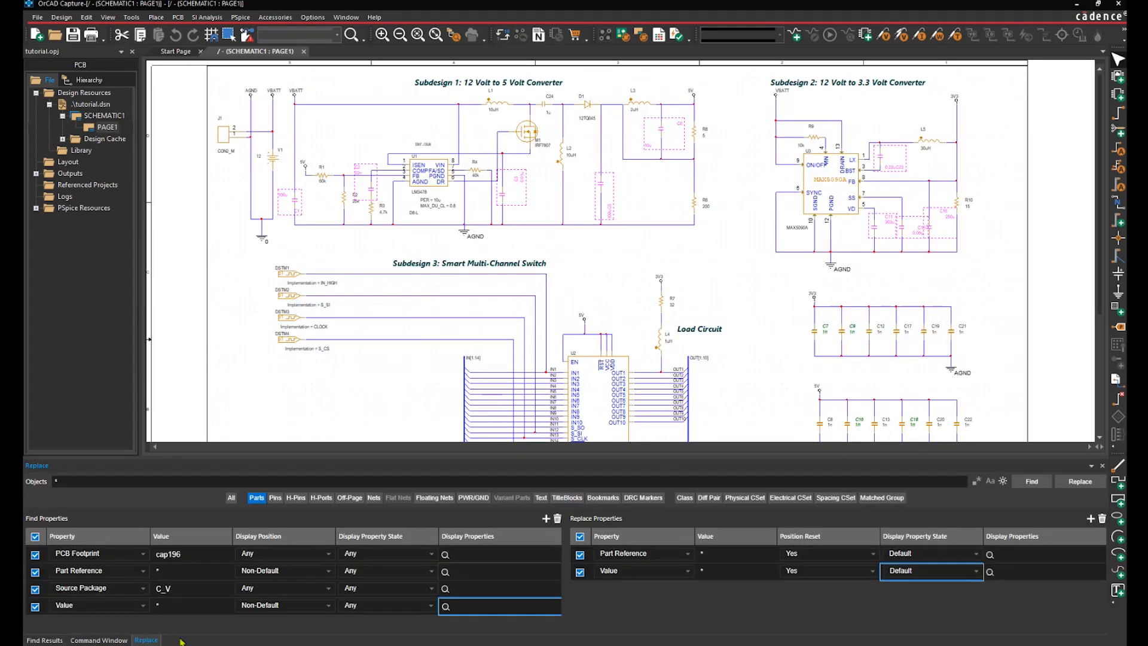
pyautogui.click(1065, 490)
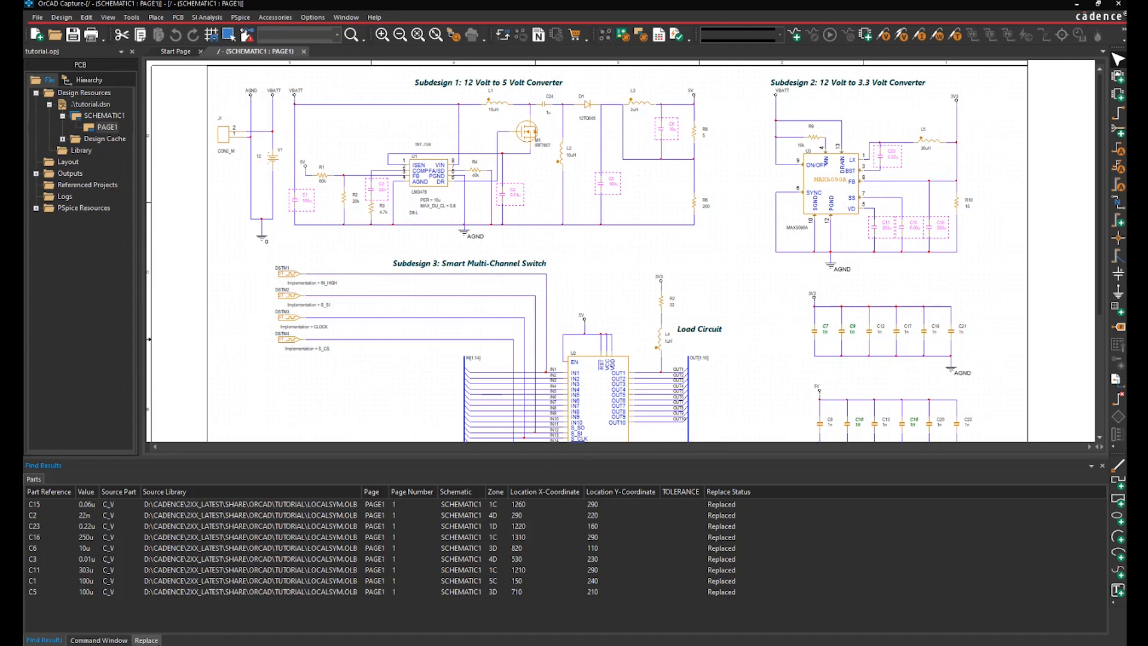
pyautogui.click(146, 640)
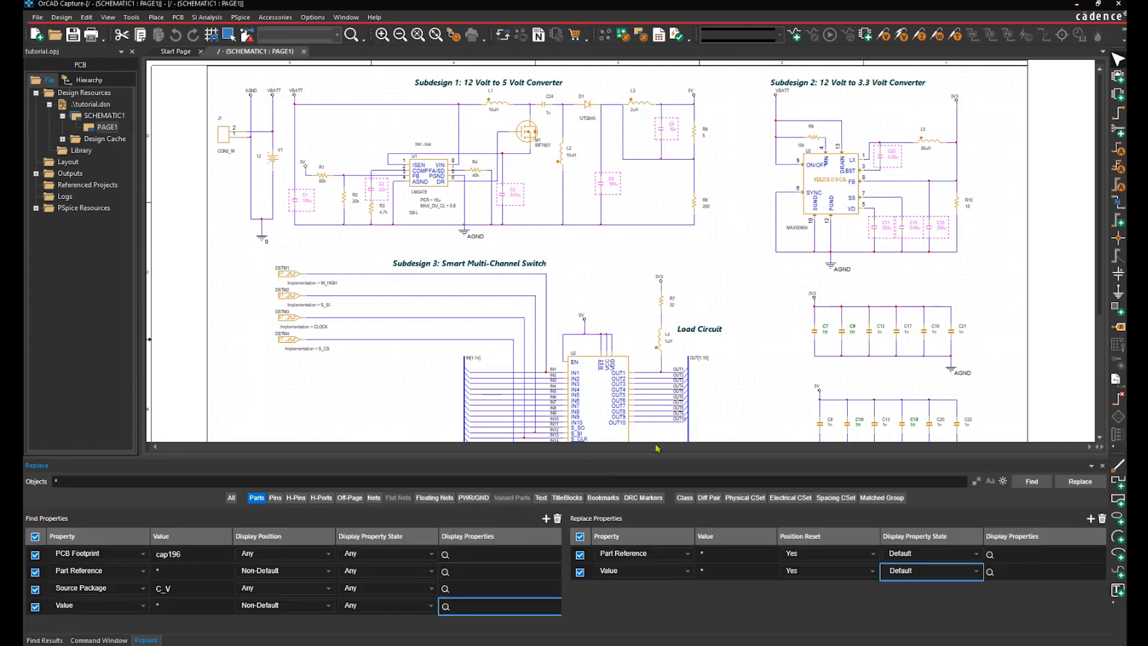